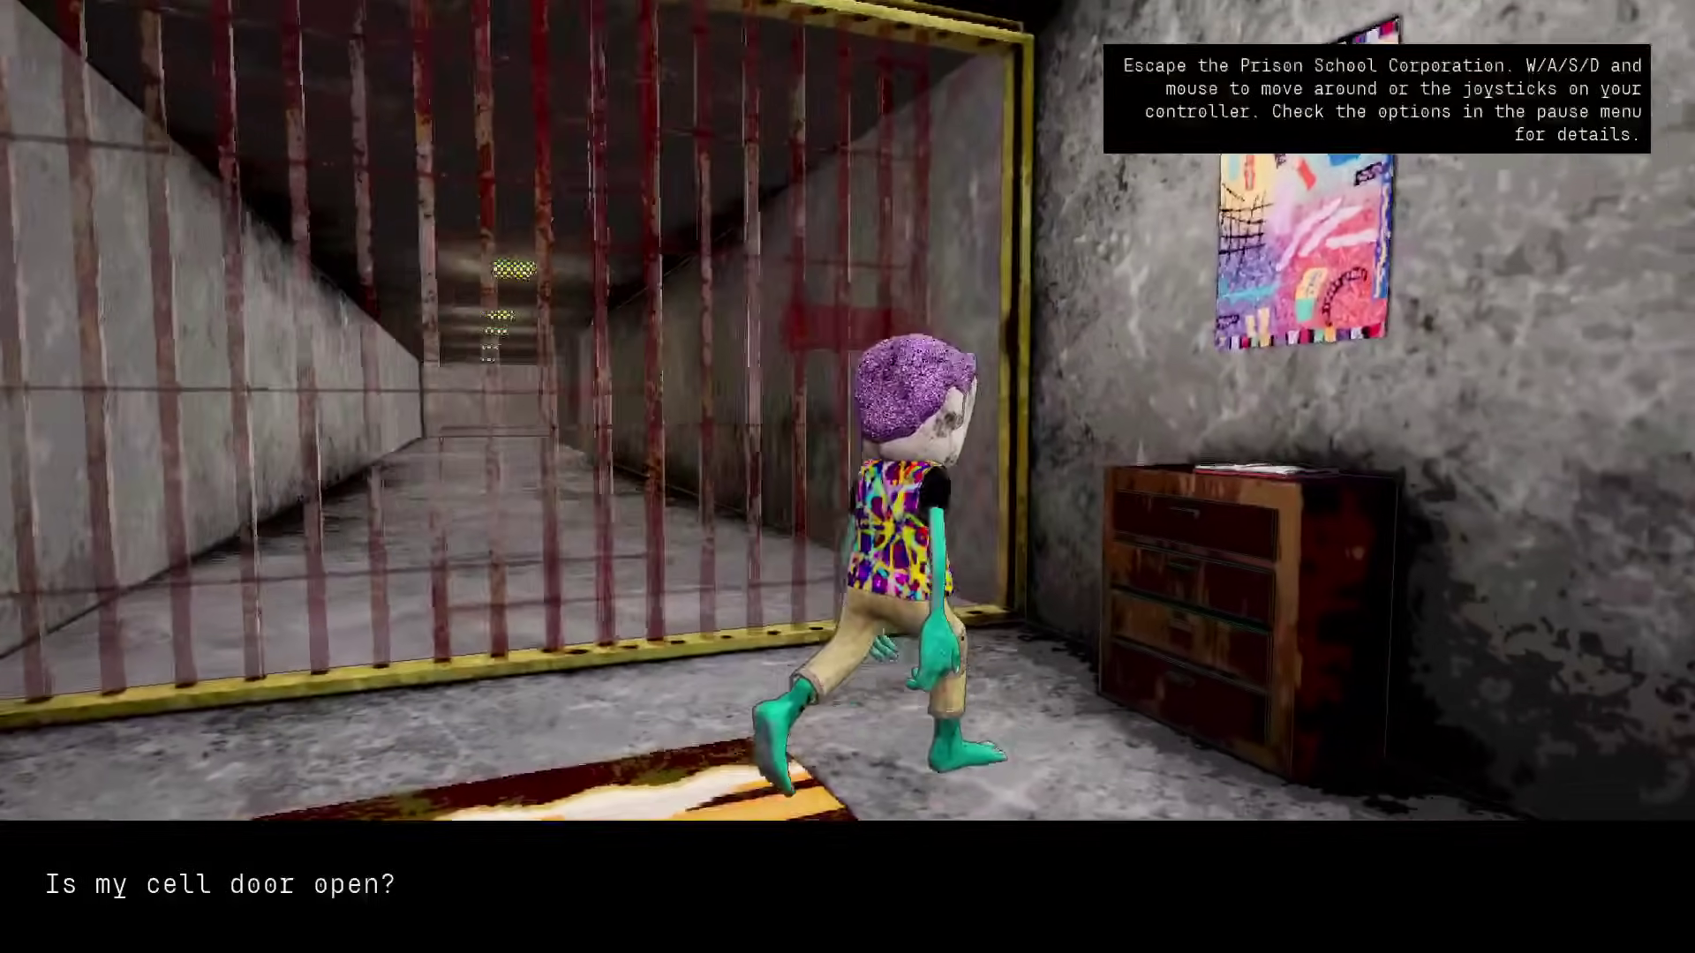
key("w")
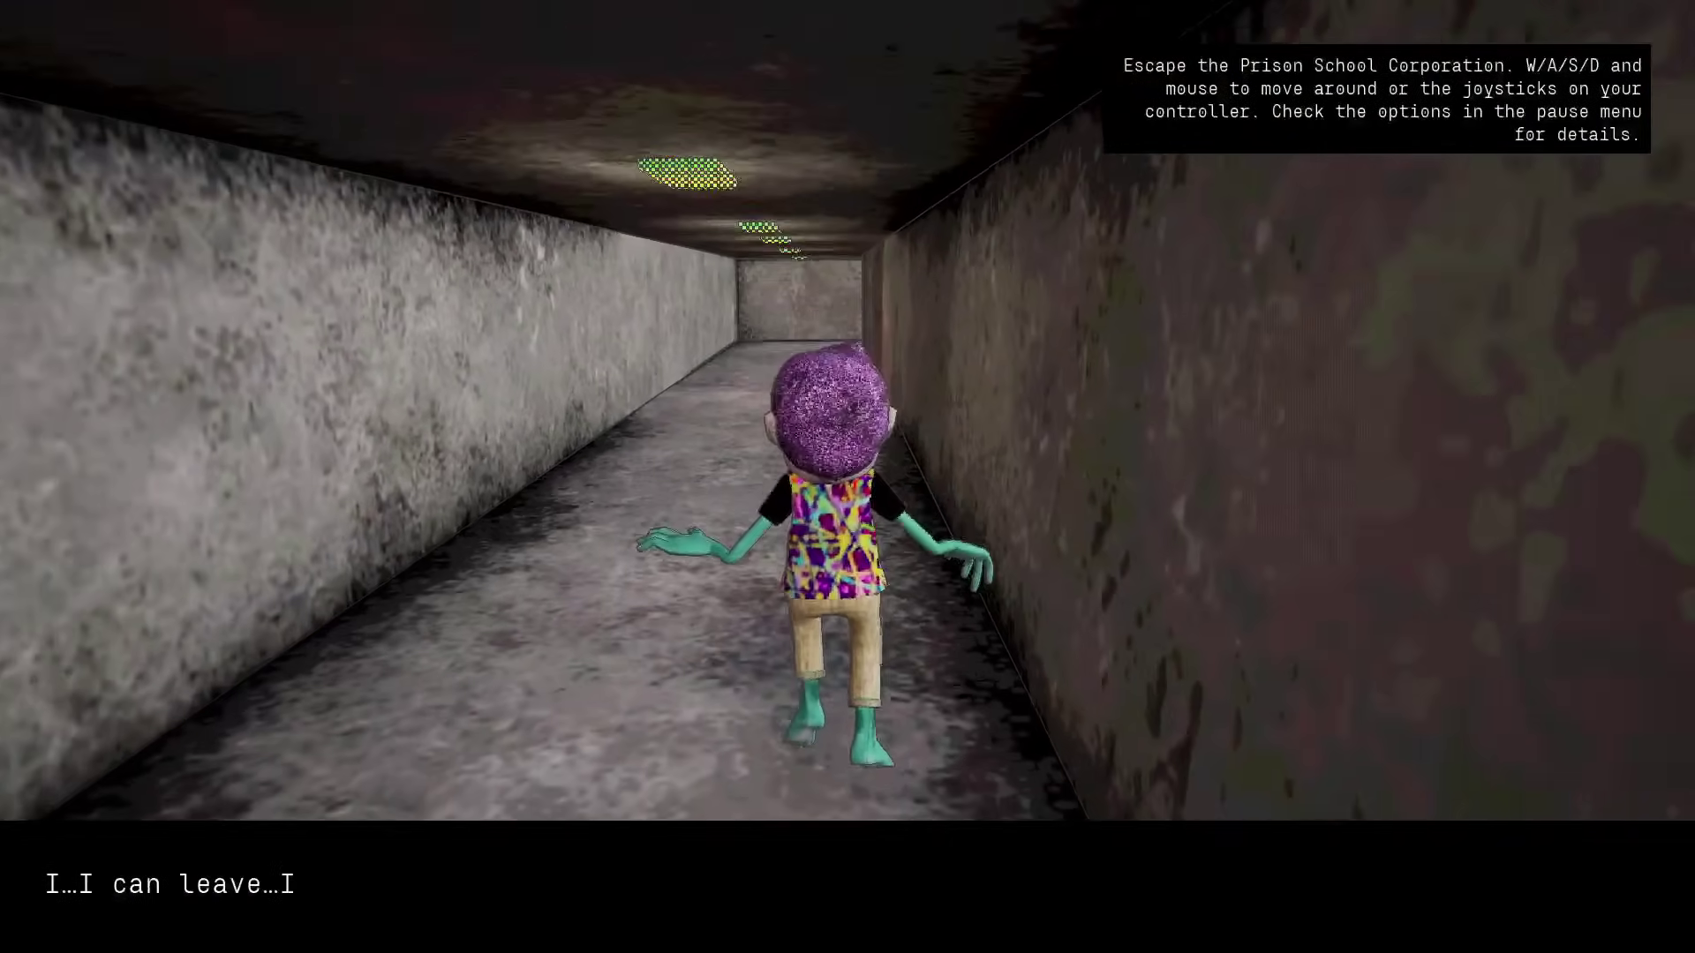
key("w")
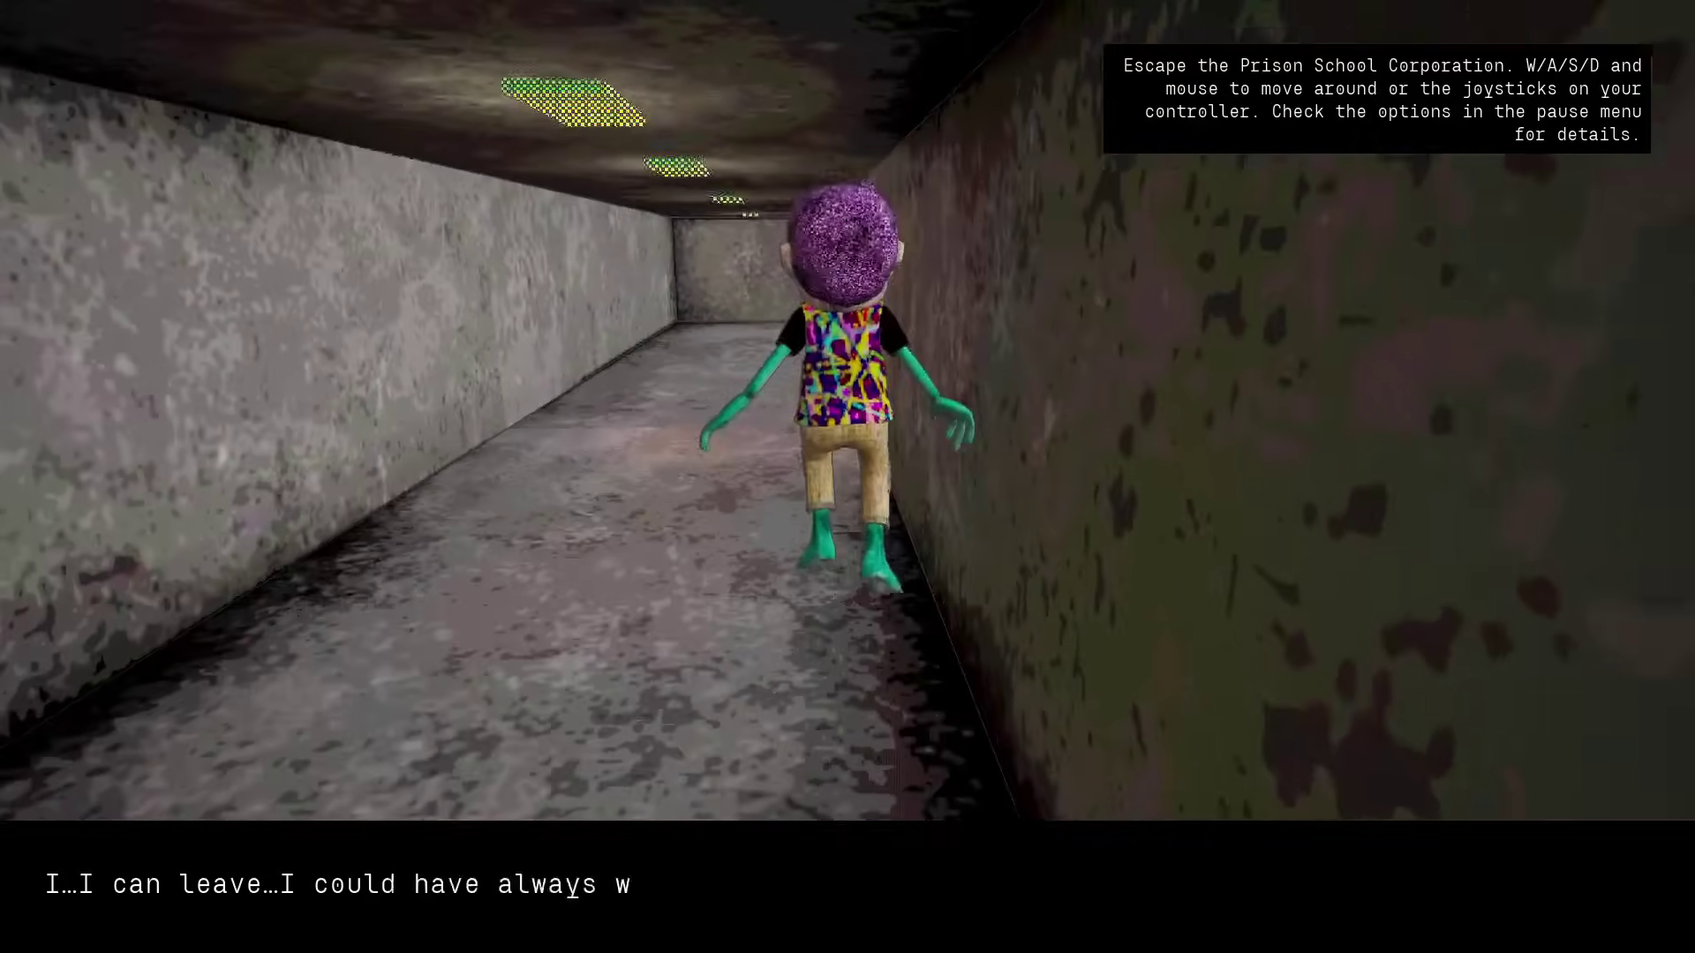
key("w")
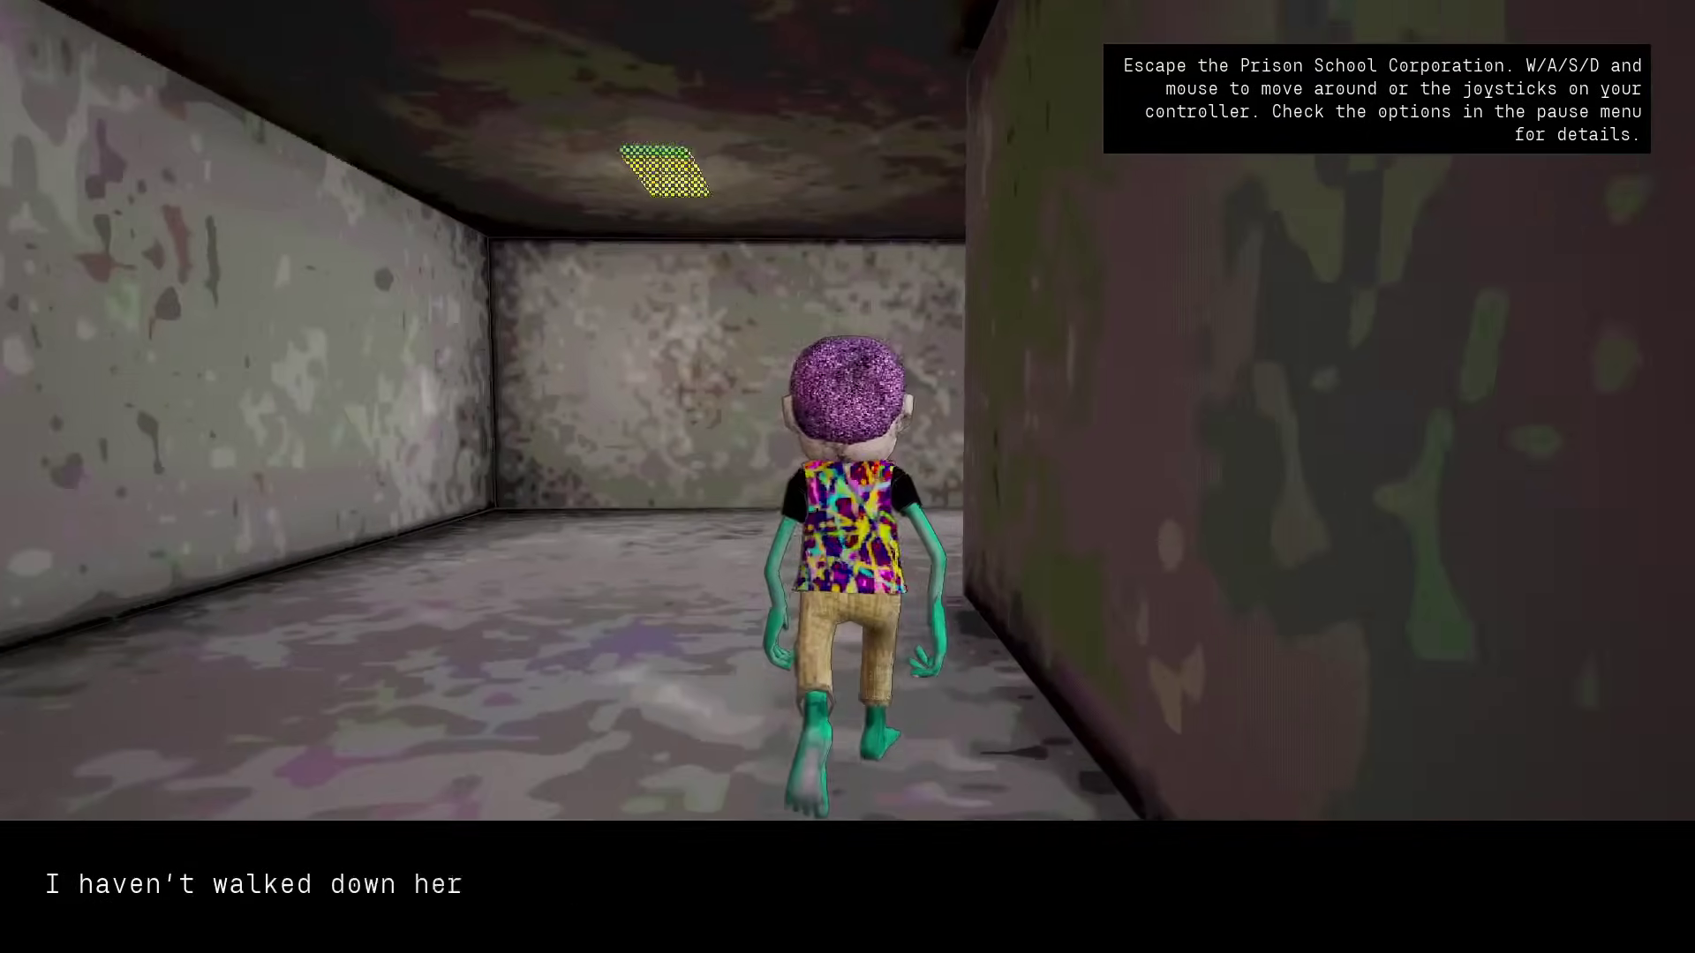
key("w")
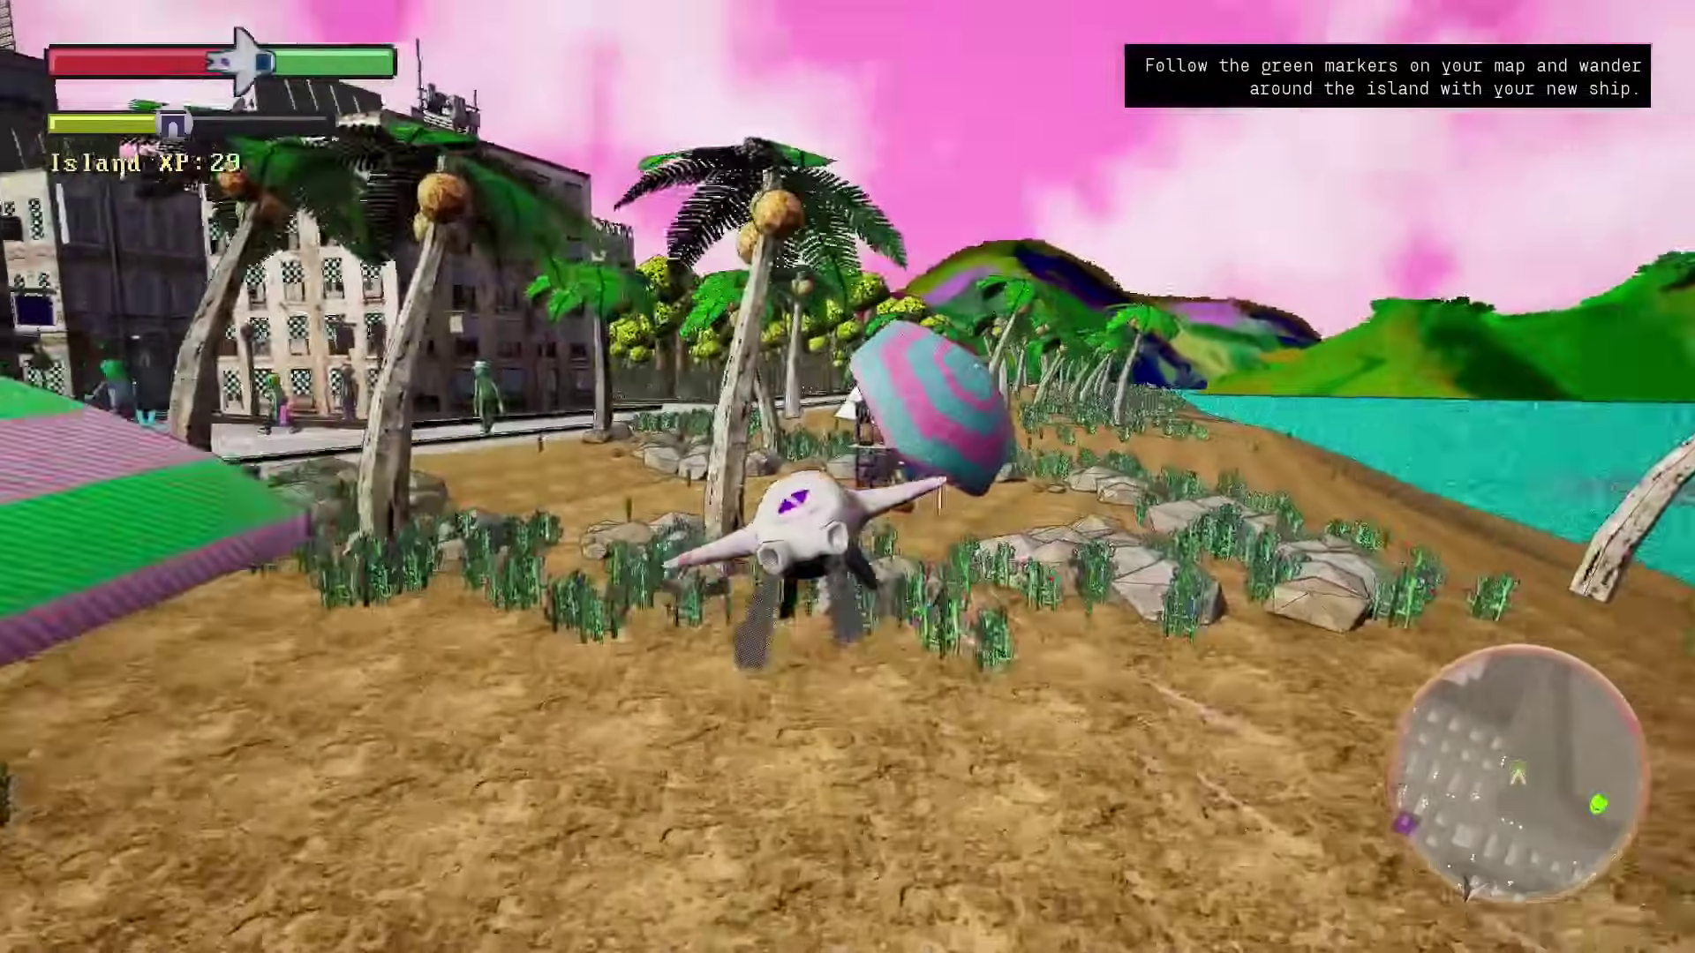
key("w")
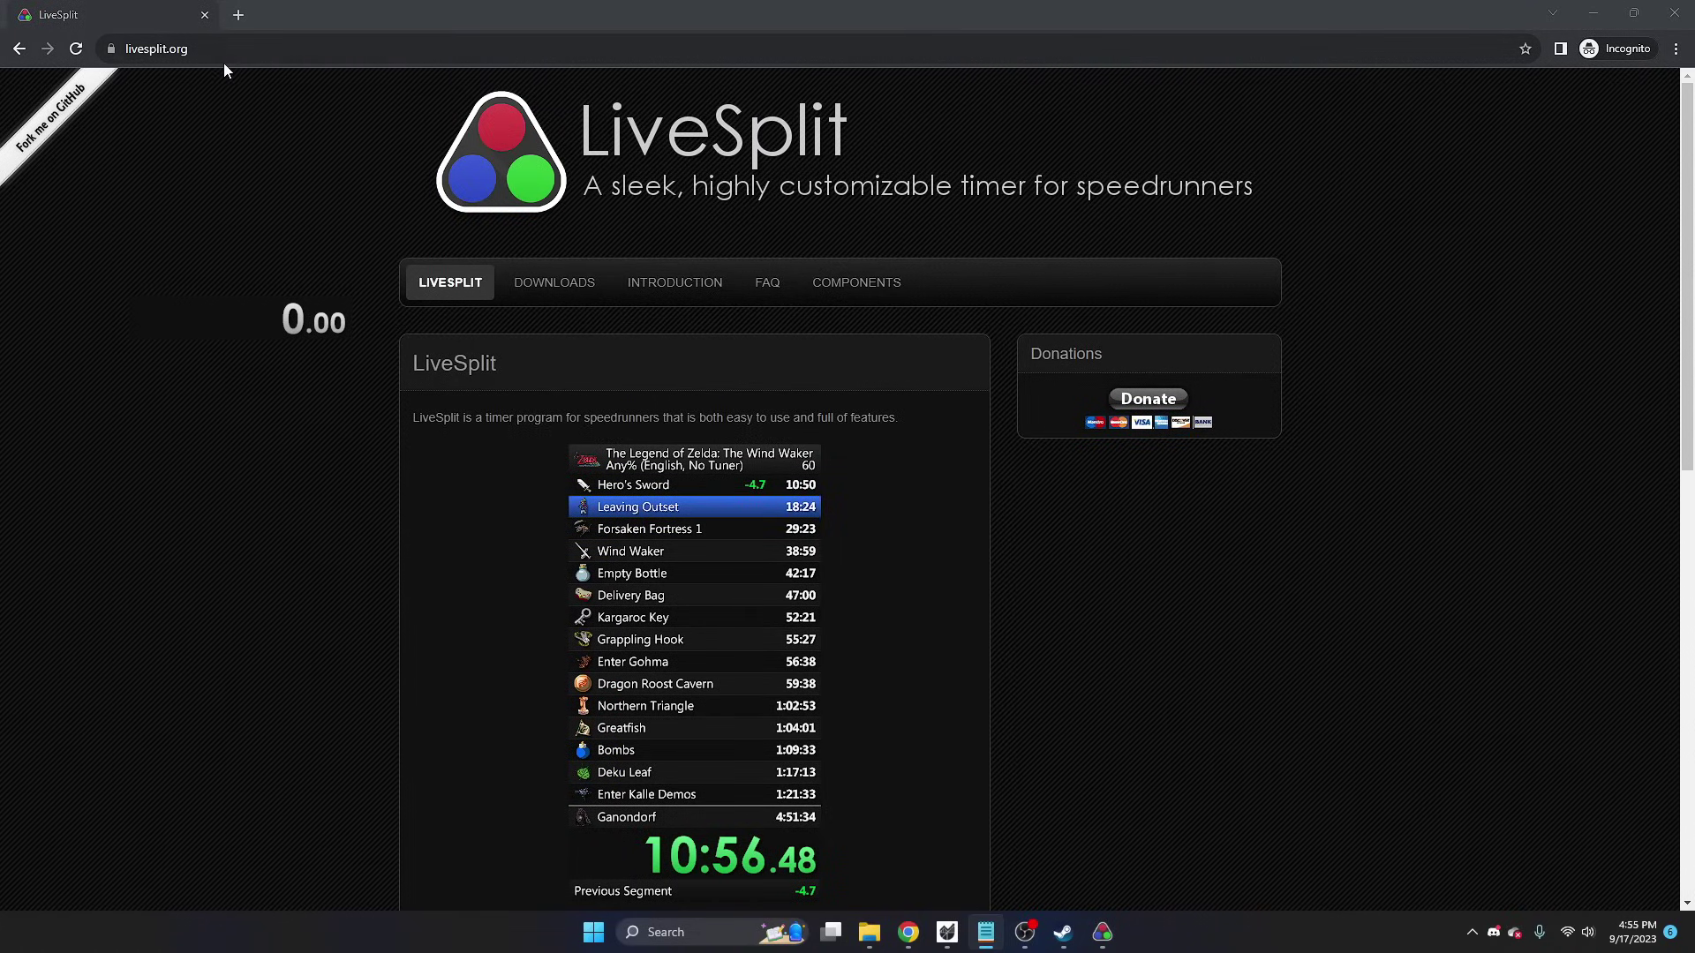
Step: Reposition the LiveSplit timer slightly lower and set the game name of its splits to Escape From Lavender Island
mouse_move(253, 323)
left_mouse_down()
mouse_move(203, 318)
mouse_move(286, 337)
mouse_move(262, 353)
left_mouse_up()
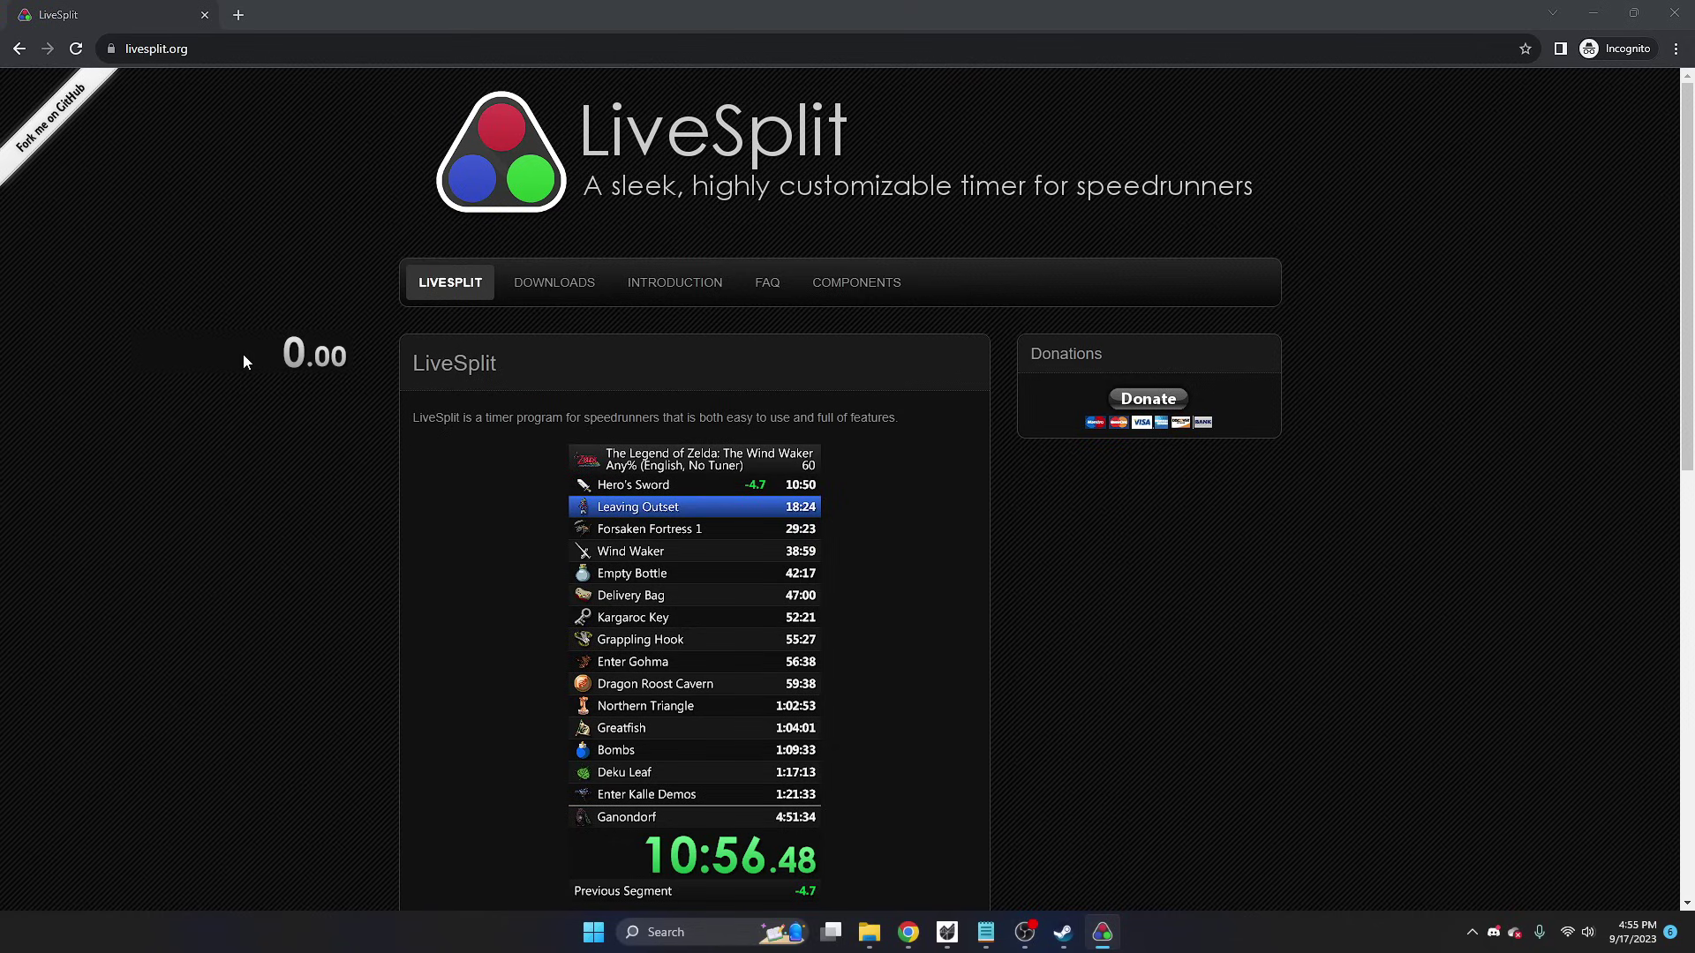
right_click(244, 360)
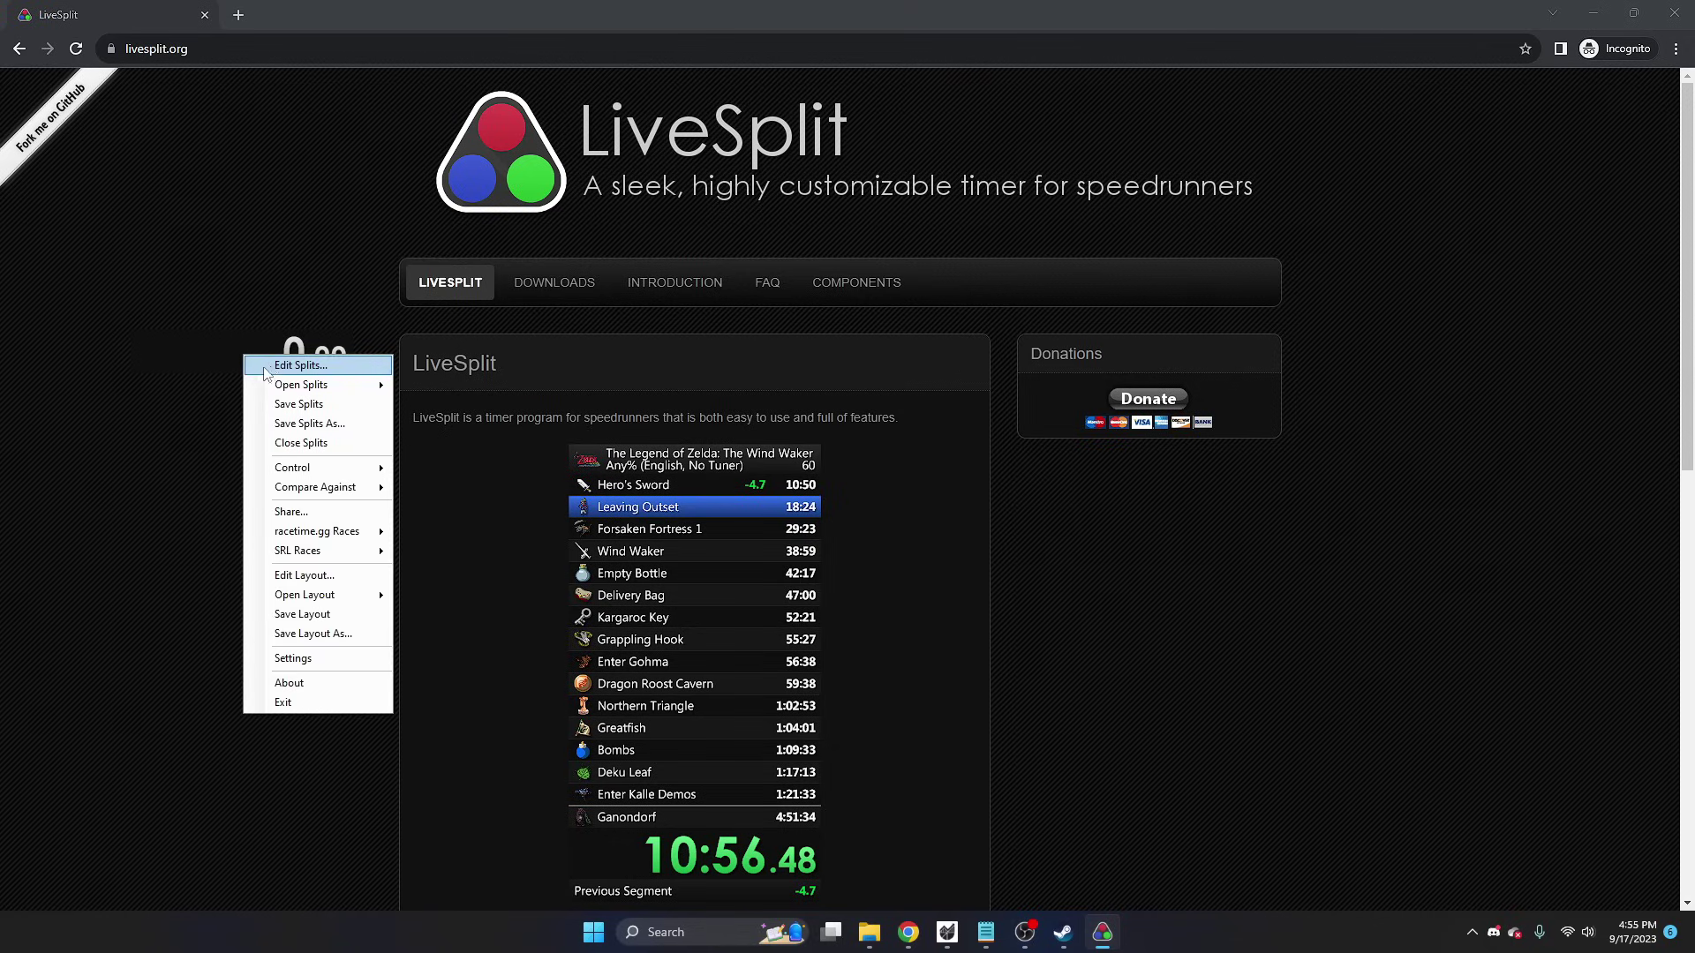
left_click(297, 366)
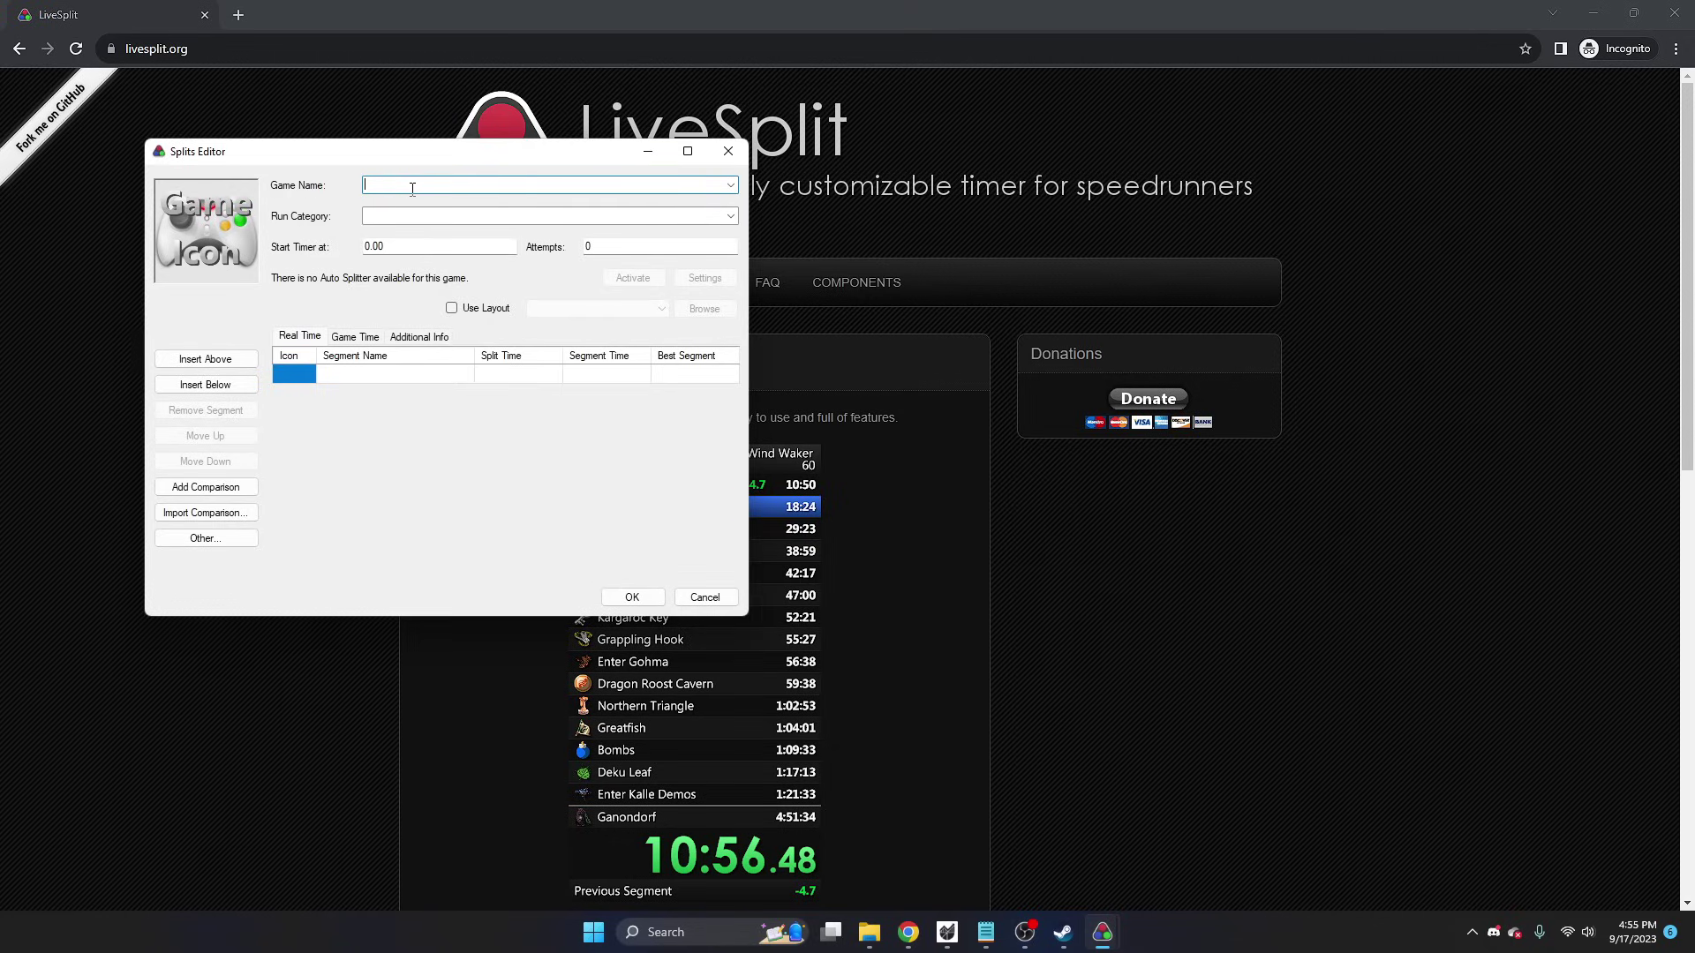
type("Escape from Lave")
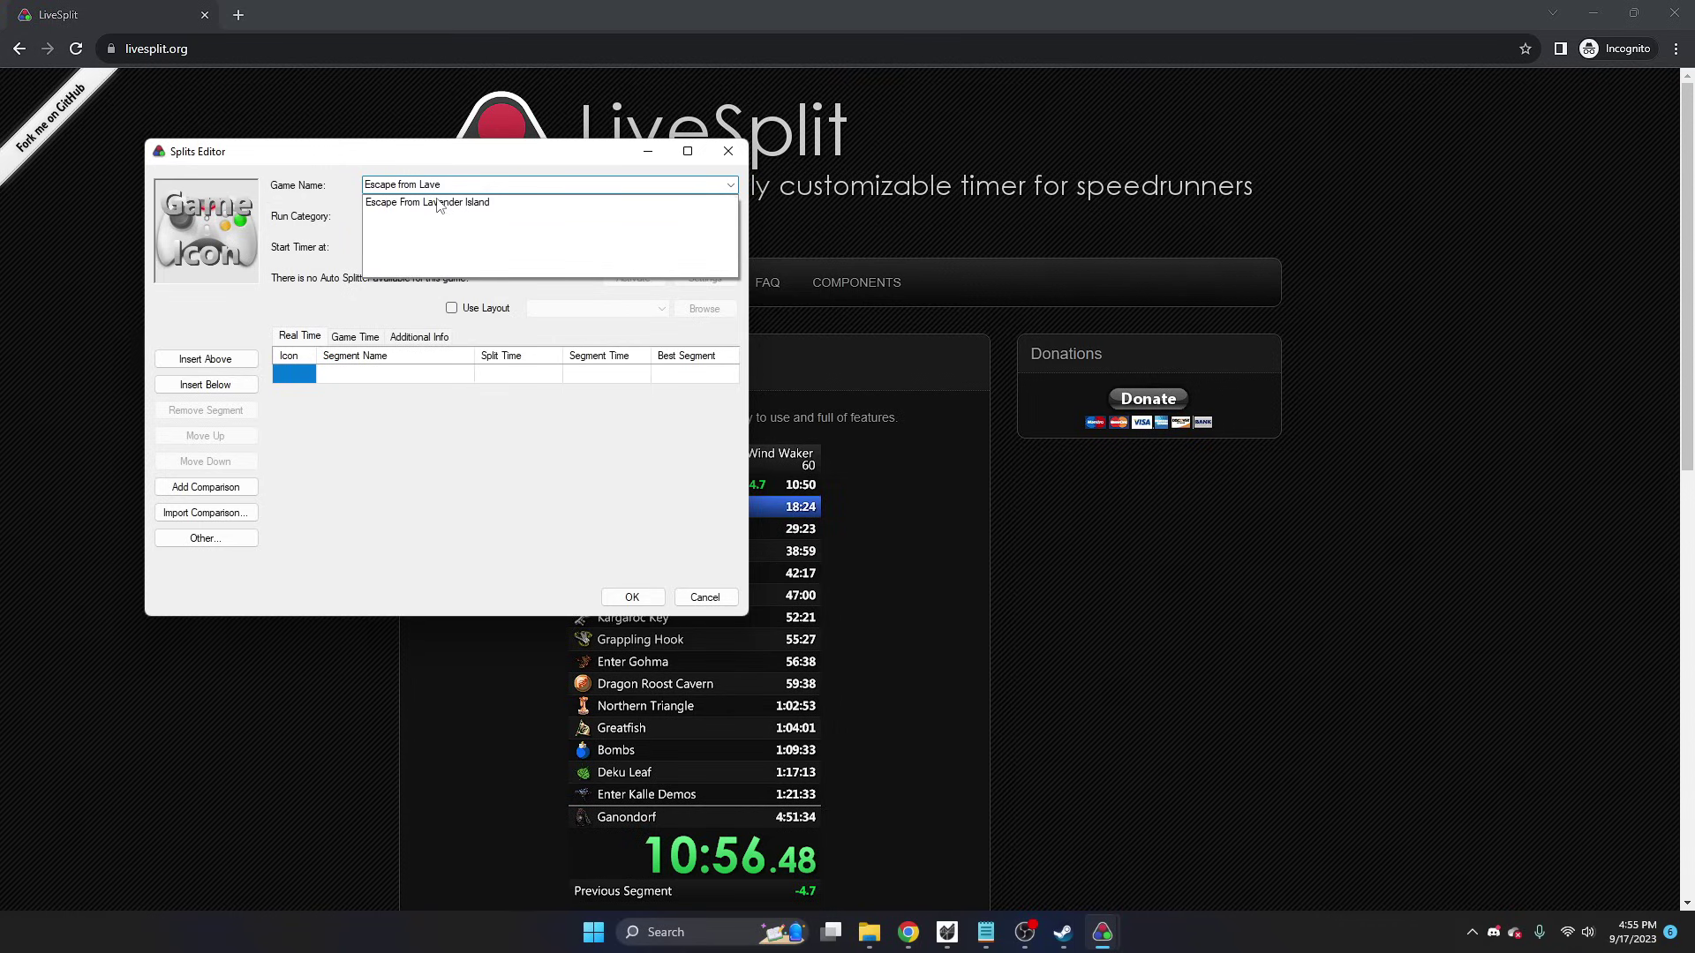
left_click(439, 202)
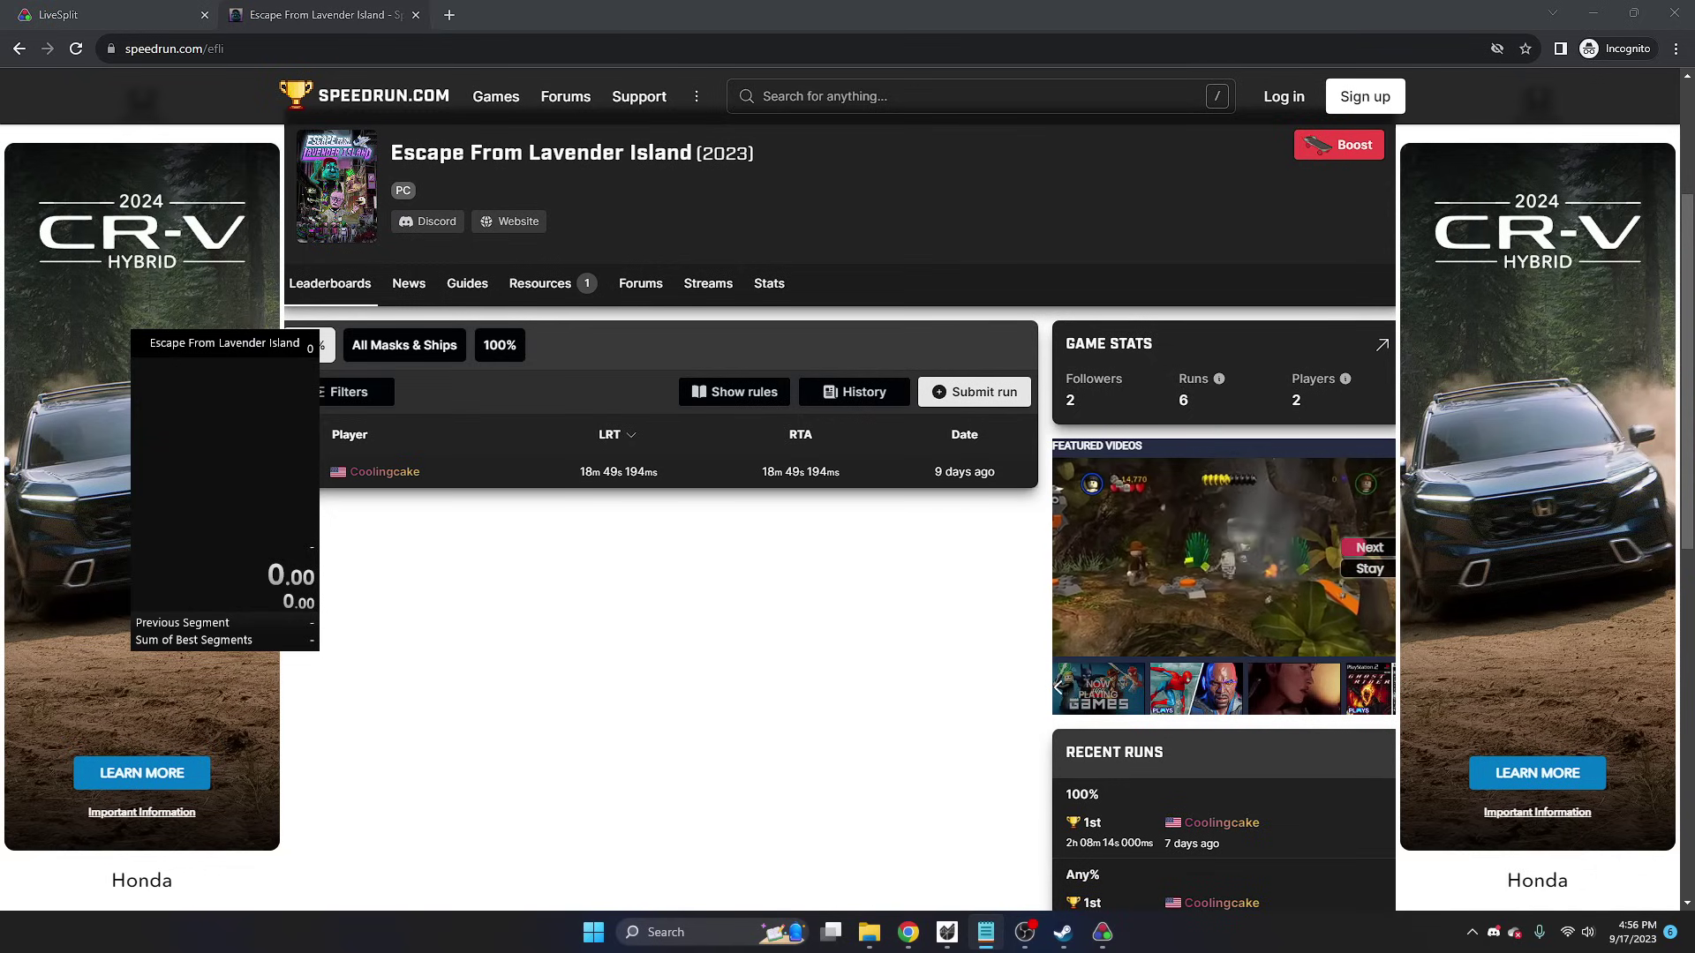
Step: Add a Scriptable Auto Splitter component to the LiveSplit layout and open its settings
right_click(246, 456)
left_click(313, 677)
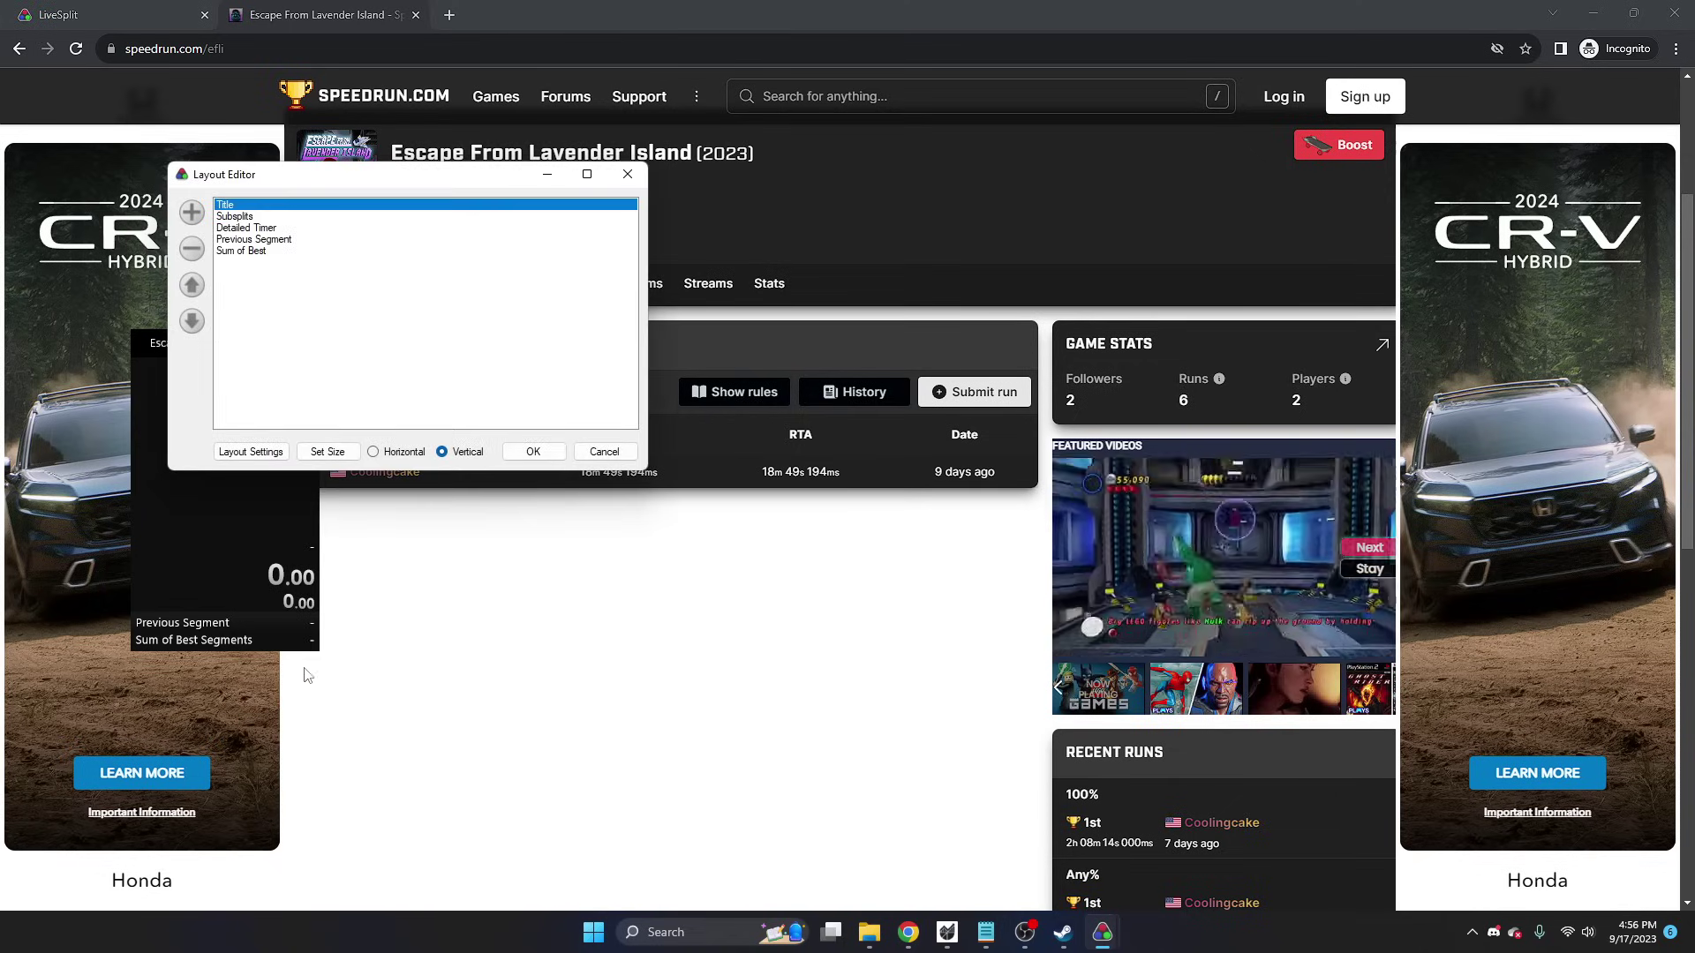
left_click(192, 219)
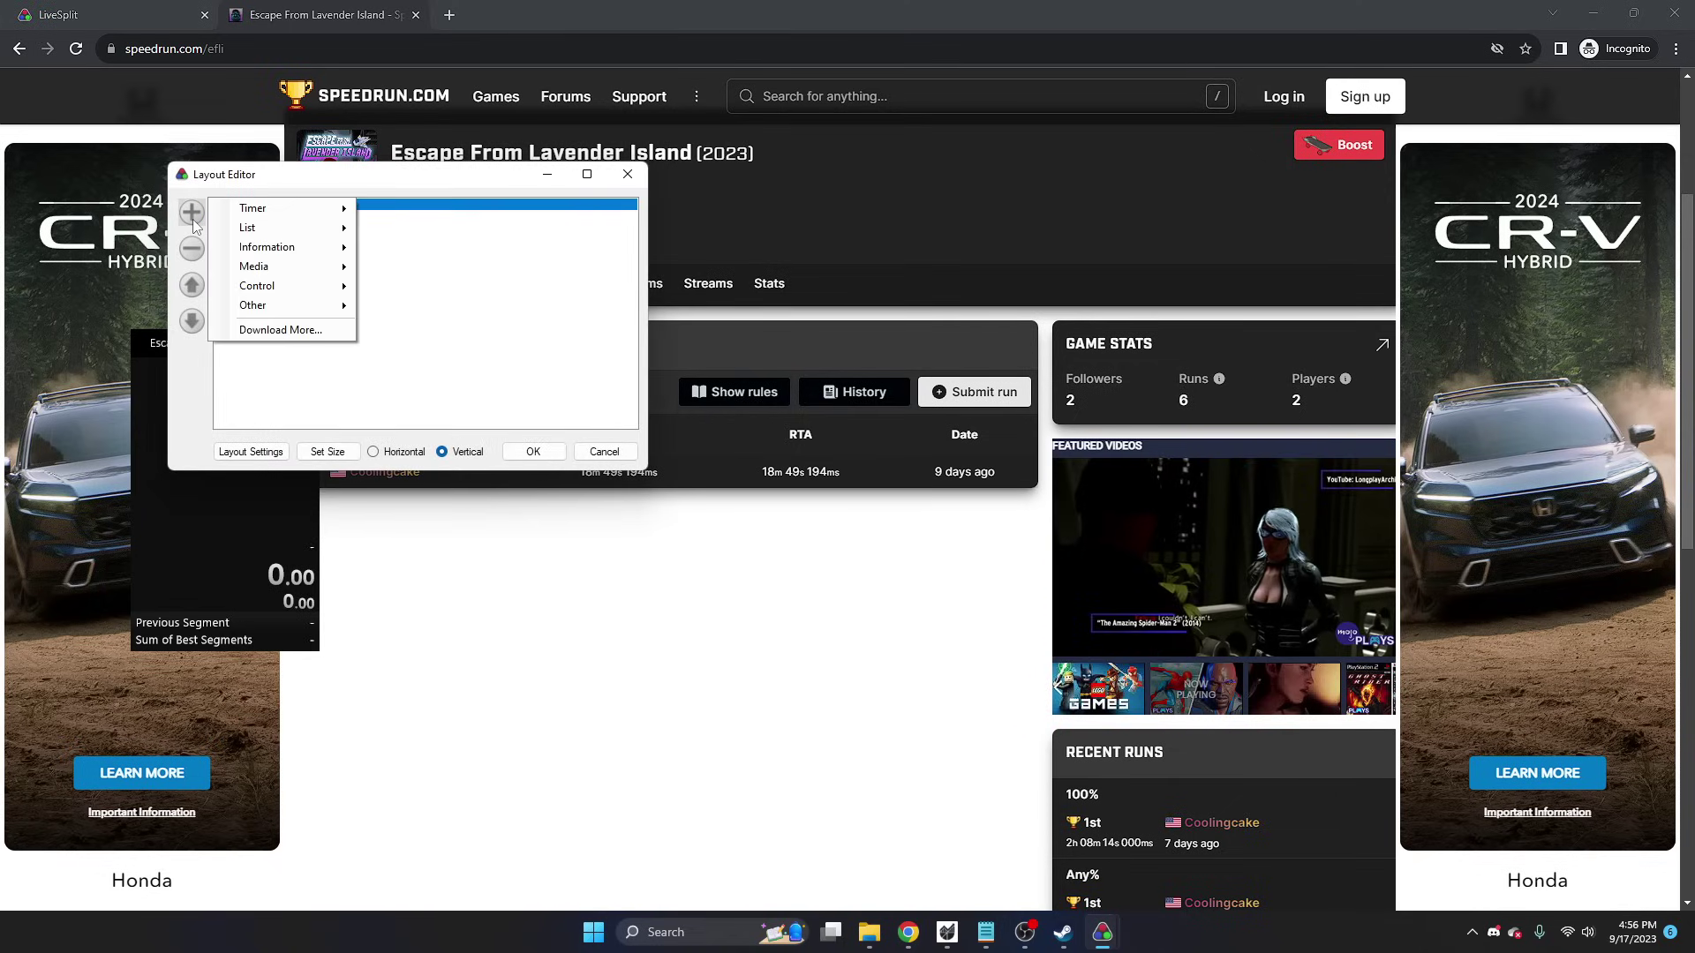
mouse_move(291, 295)
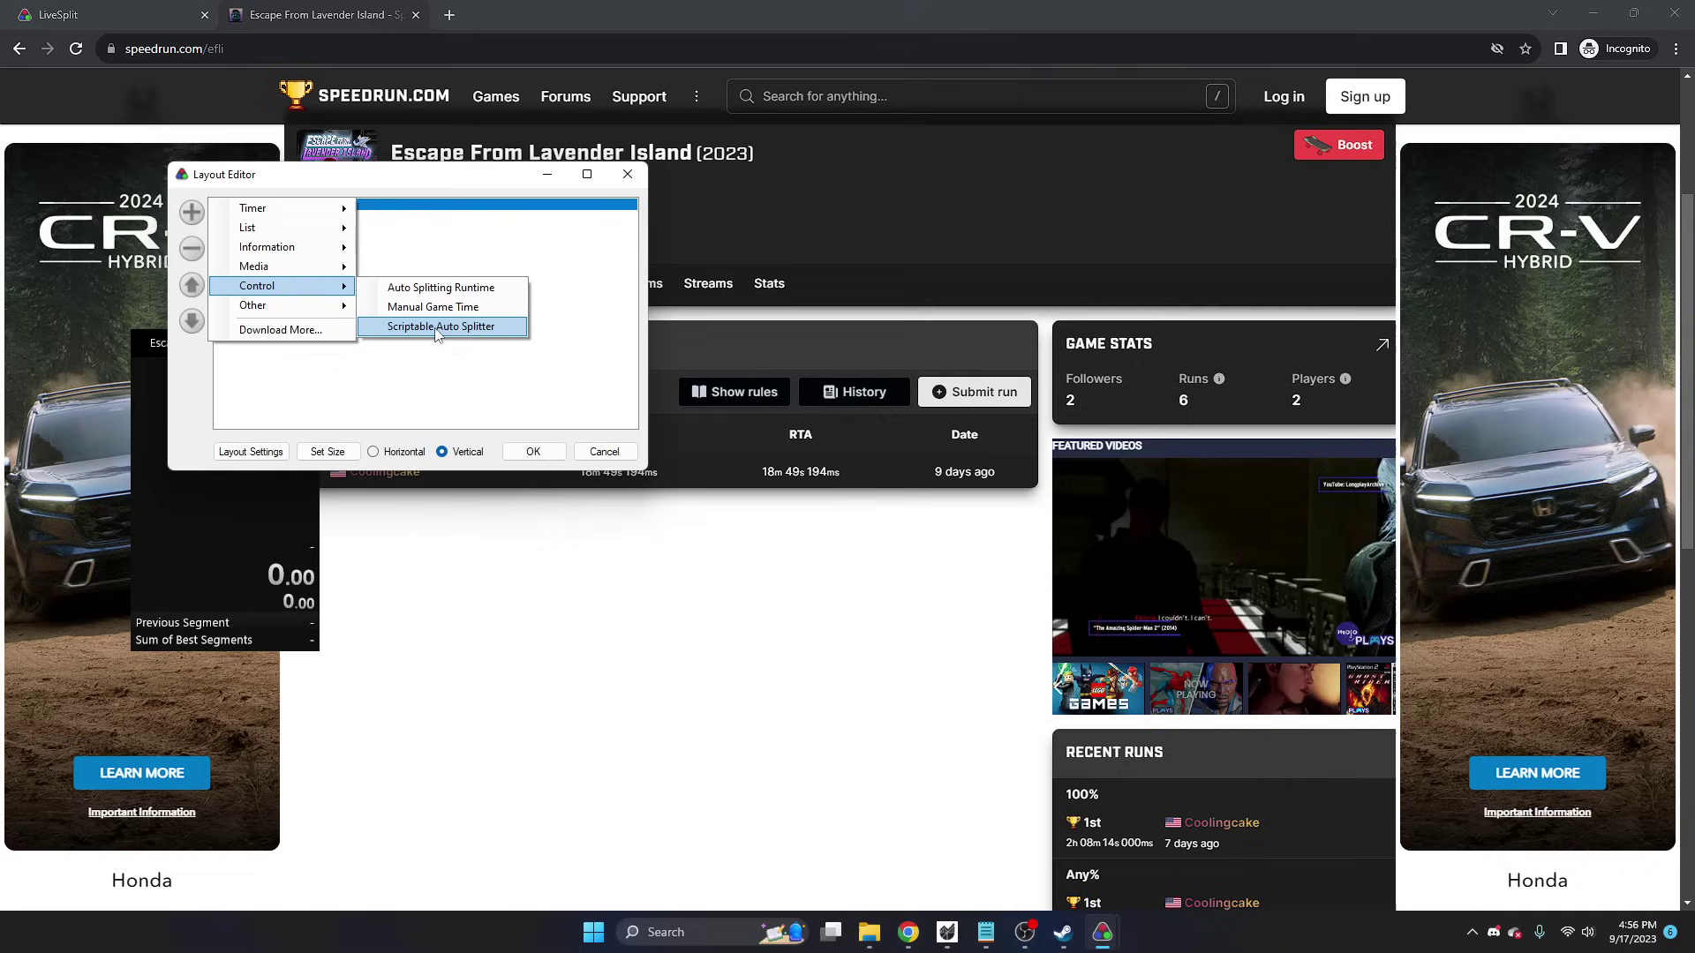
left_click(370, 325)
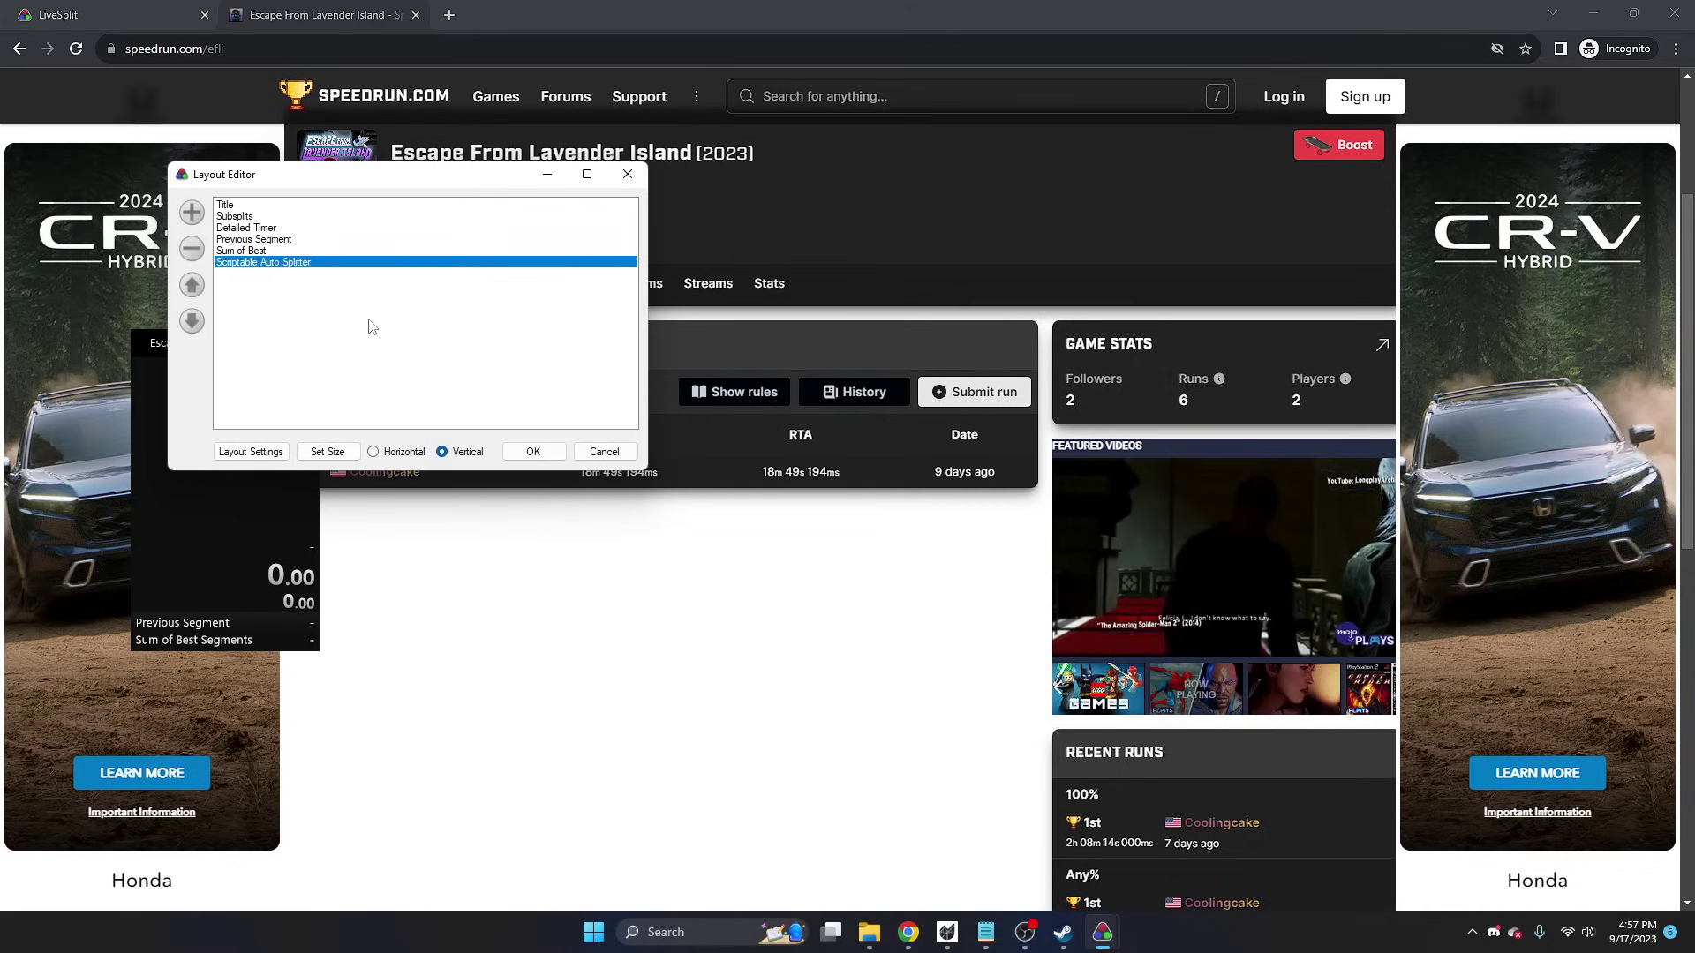
double_click(265, 263)
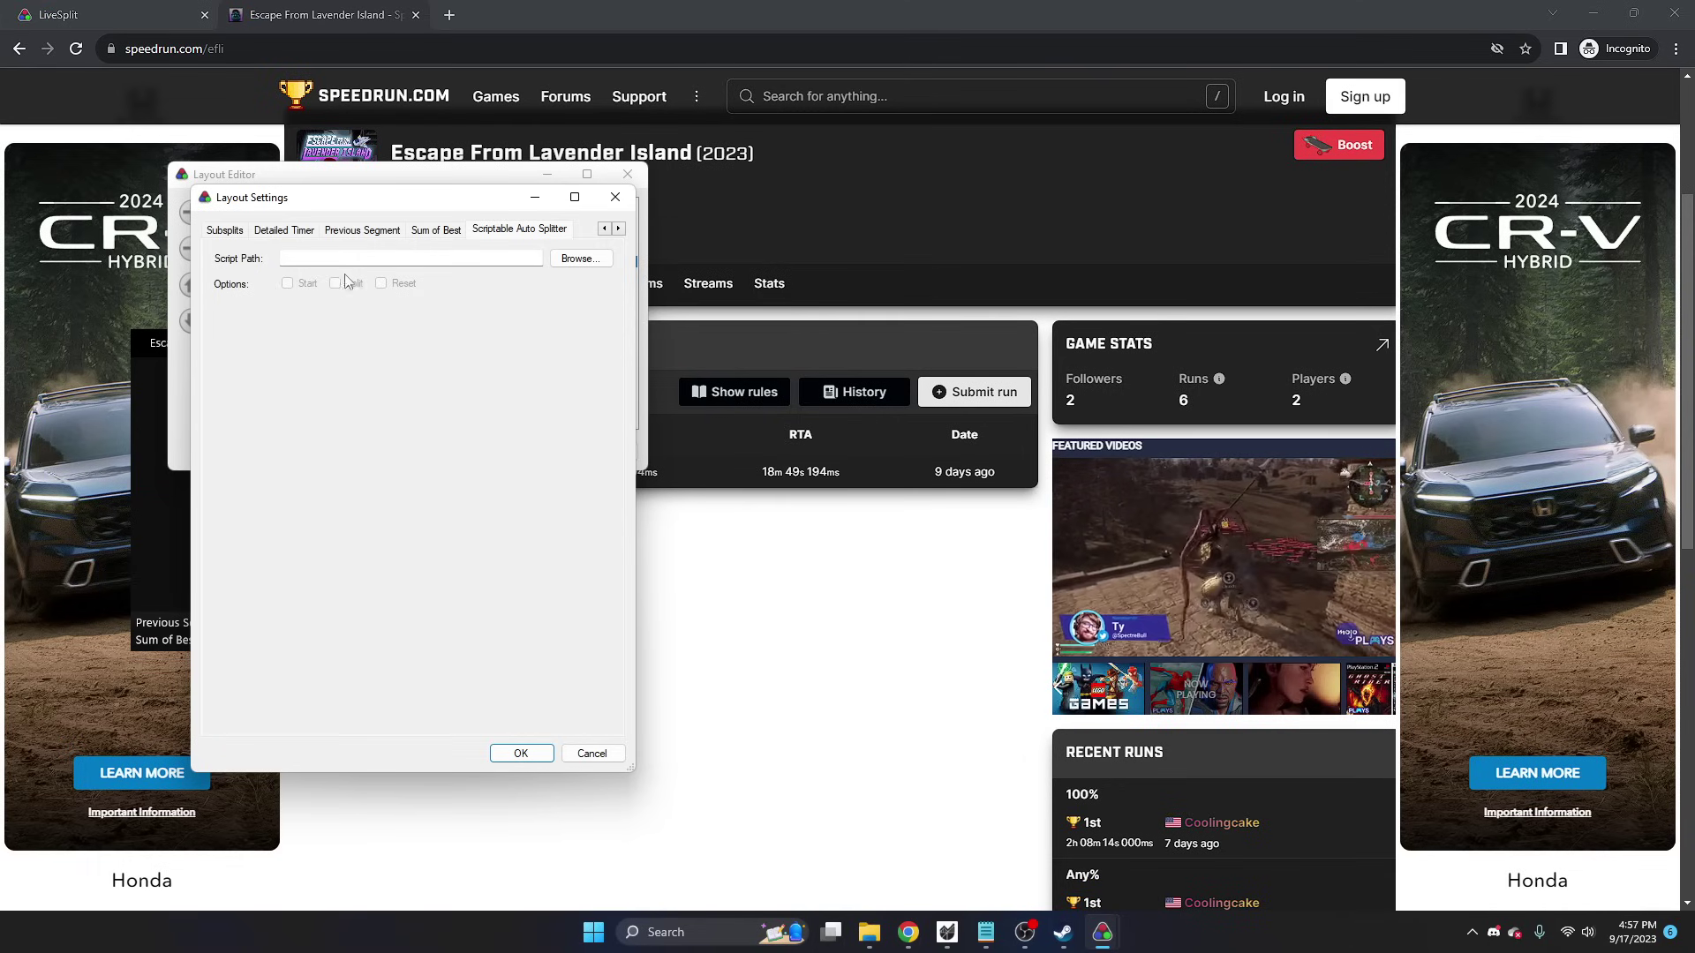
Step: Switch to the browser and find the Any% Autosplitter among the speedrun.com resources for Escape From Lavender Island
left_click(625, 11)
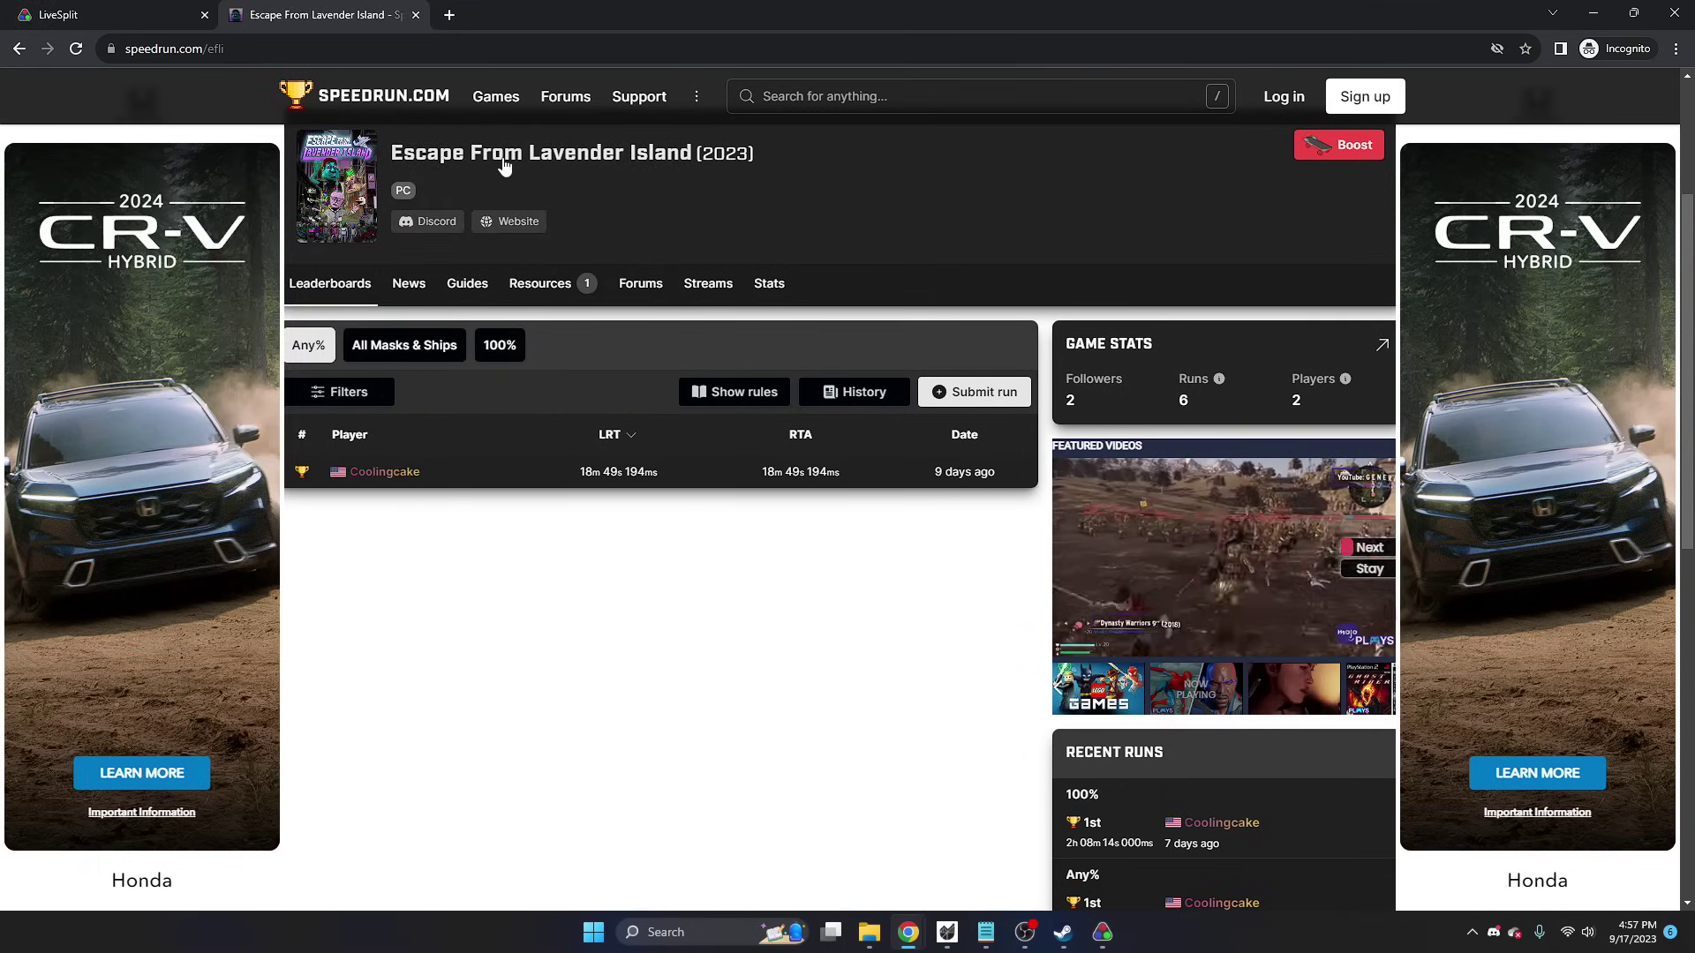
left_click(540, 284)
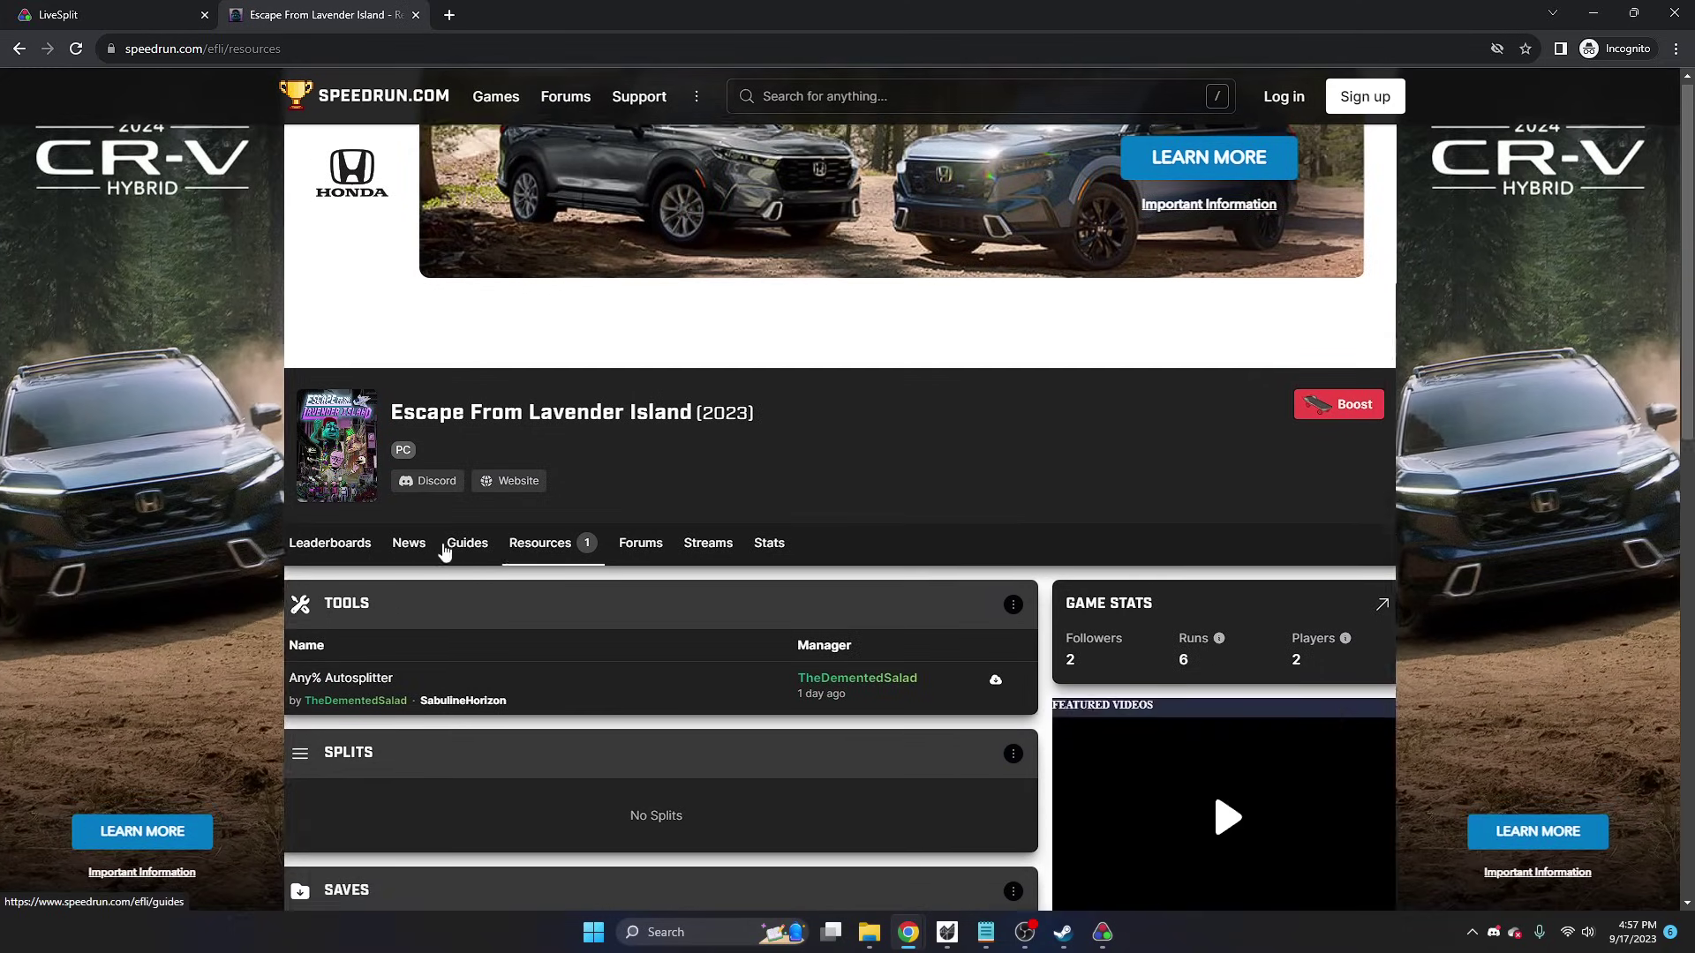
scroll(444, 551, "down", 2)
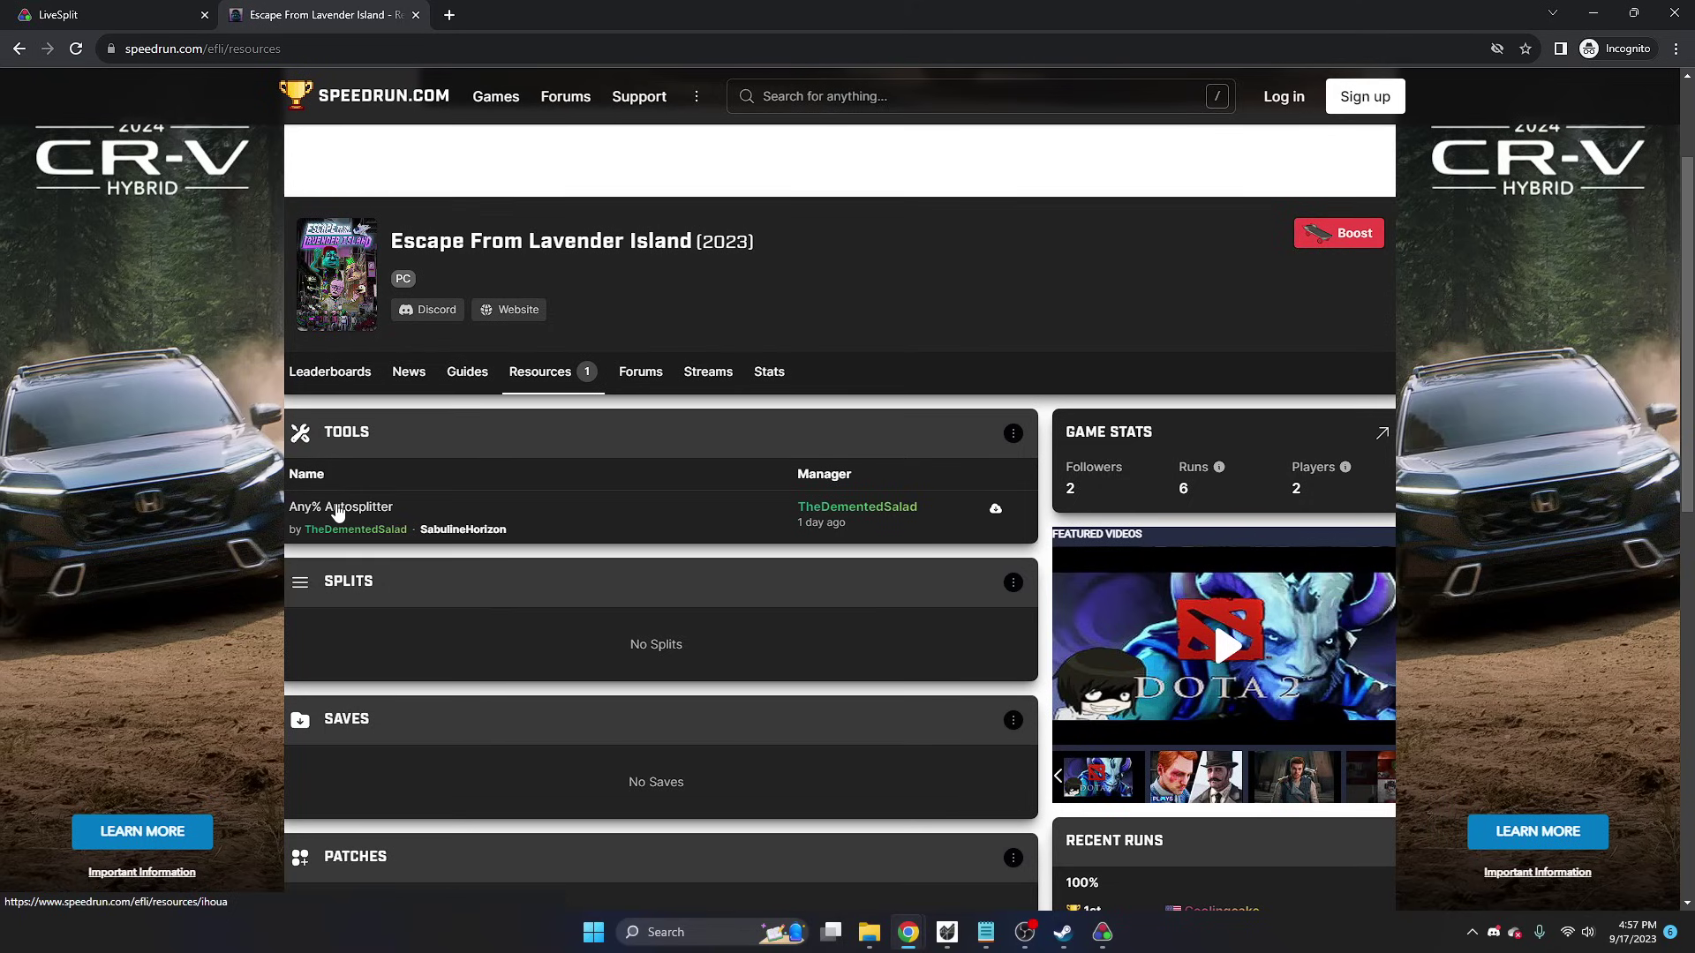
Step: Switch back to LiveSplit's Scriptable Auto Splitter settings and make the script path ready for entry
key("super+7")
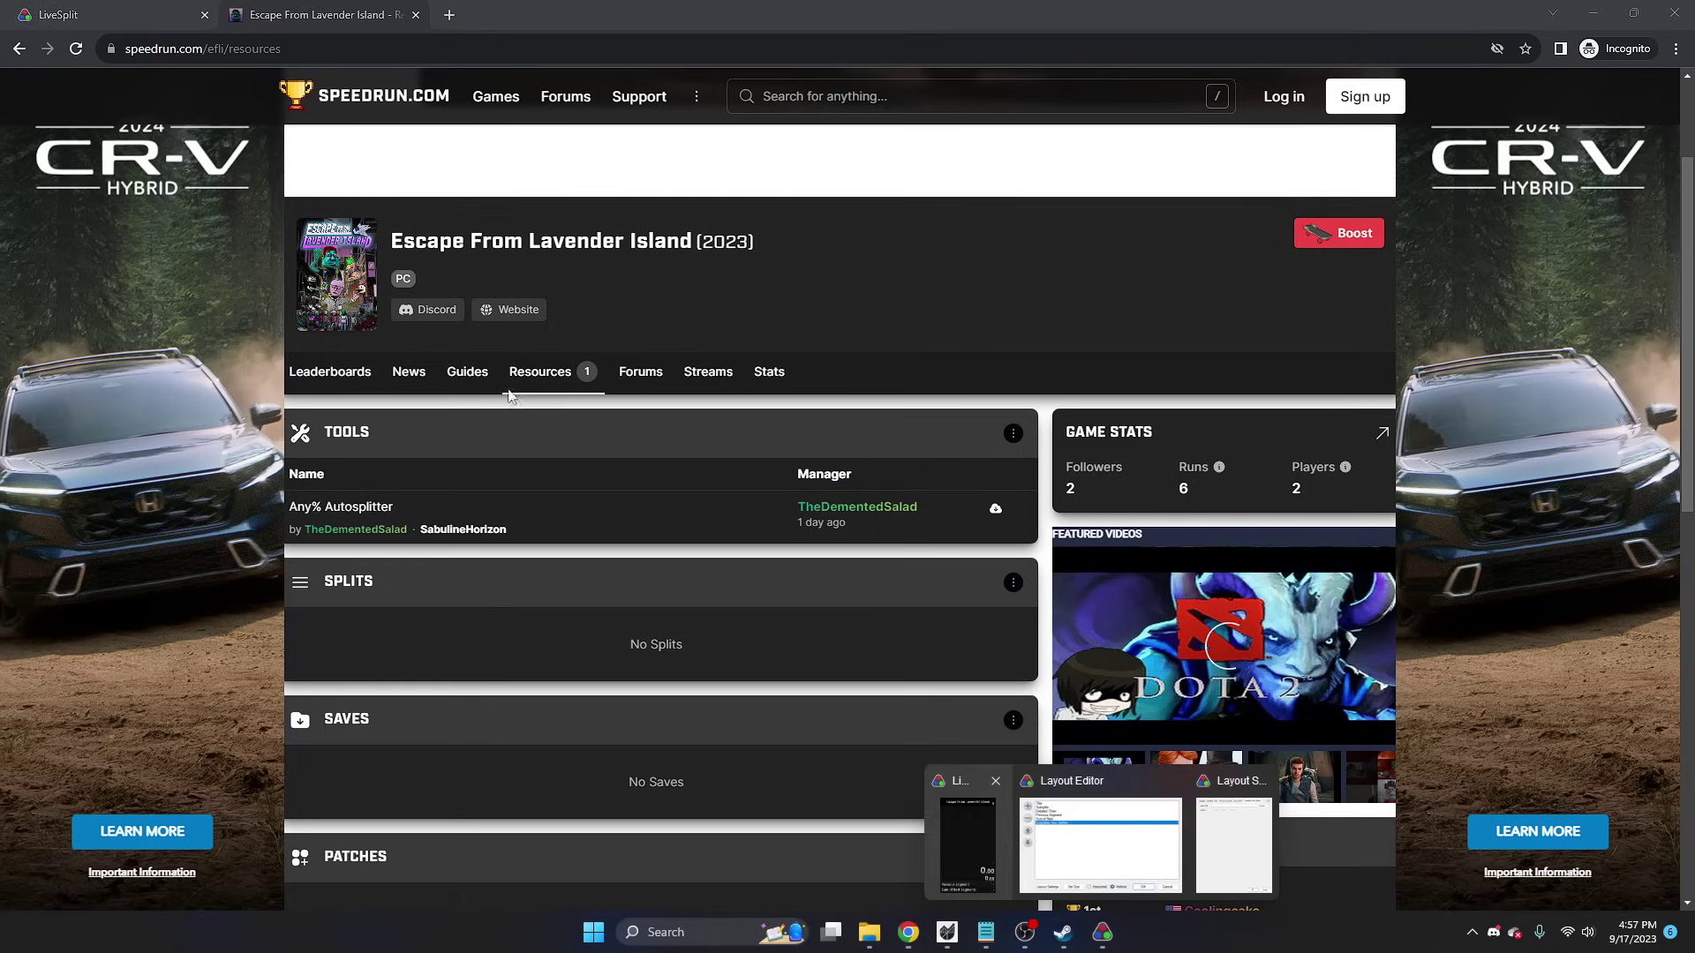
key("super+7")
left_click(450, 257)
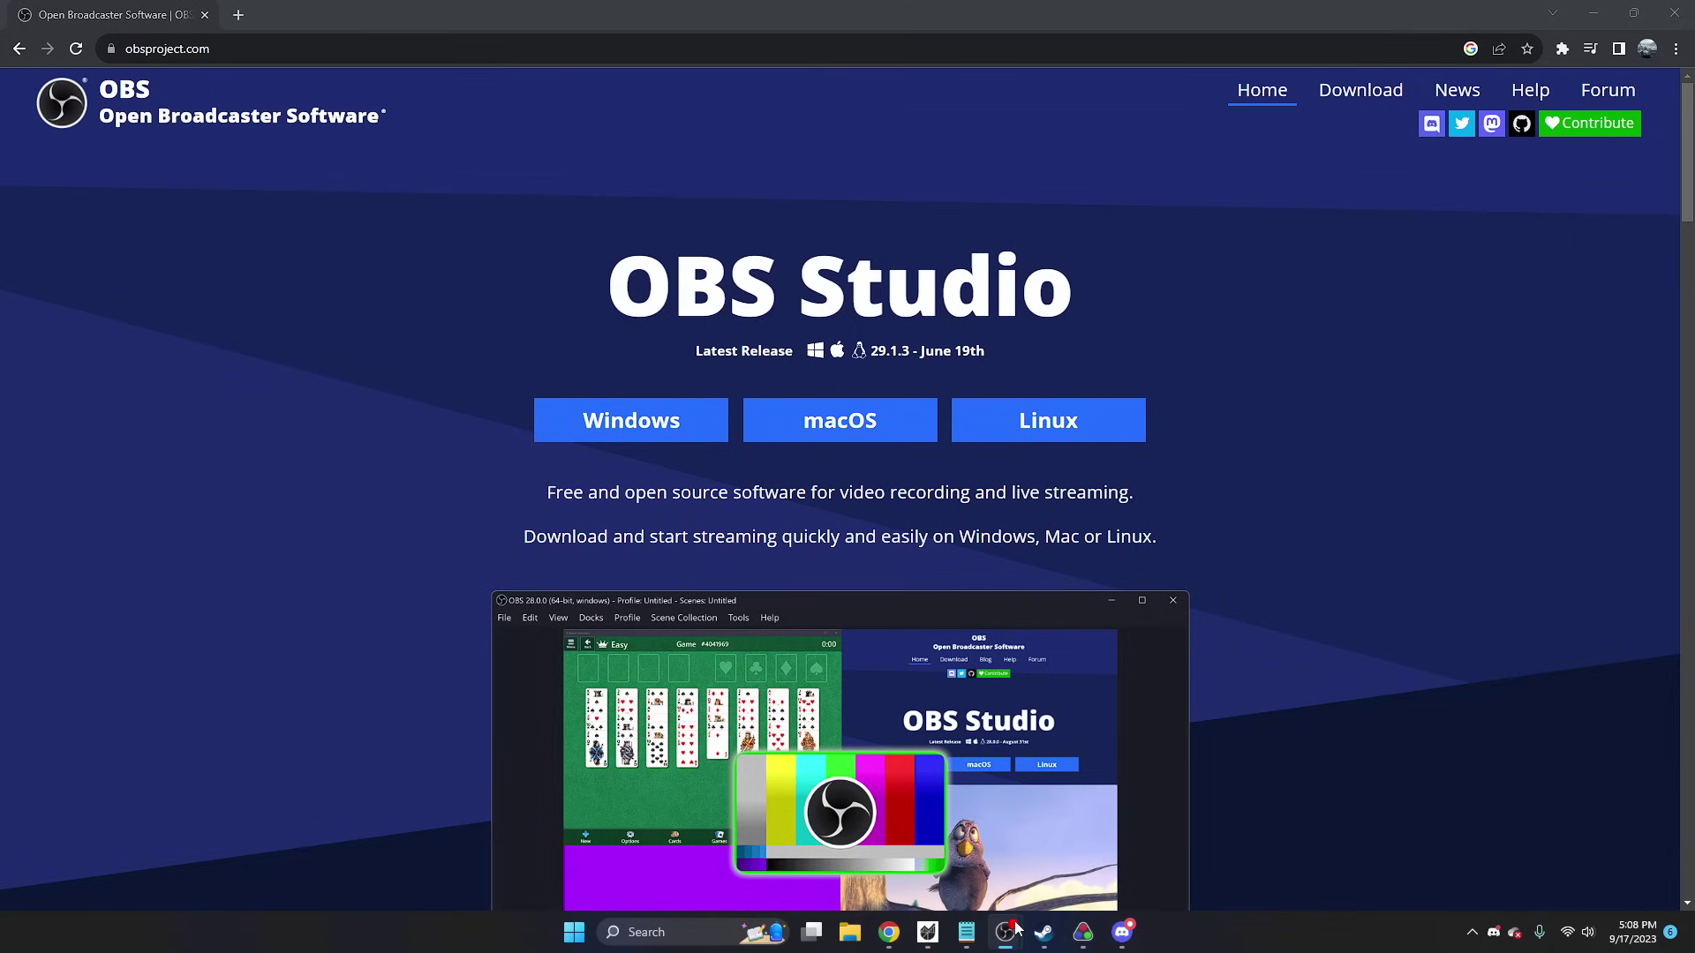
Step: Switch to OBS and add a new source named Window Capture to the scene
mouse_move(1005, 932)
left_click(1079, 855)
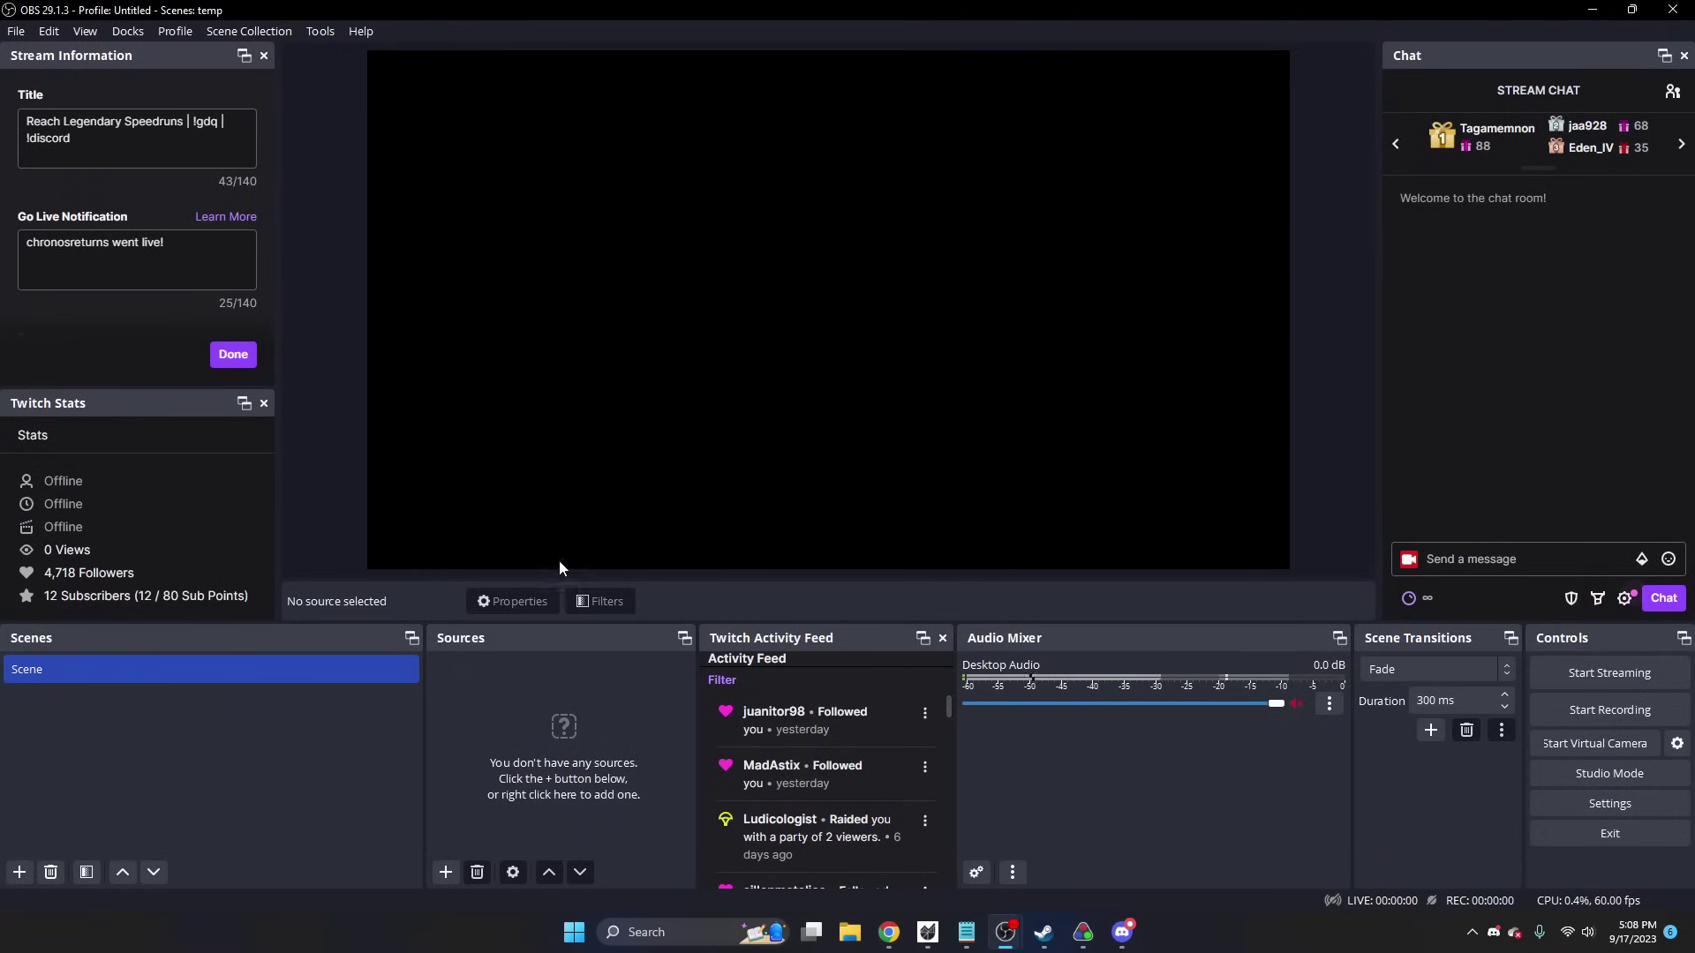
left_click(444, 871)
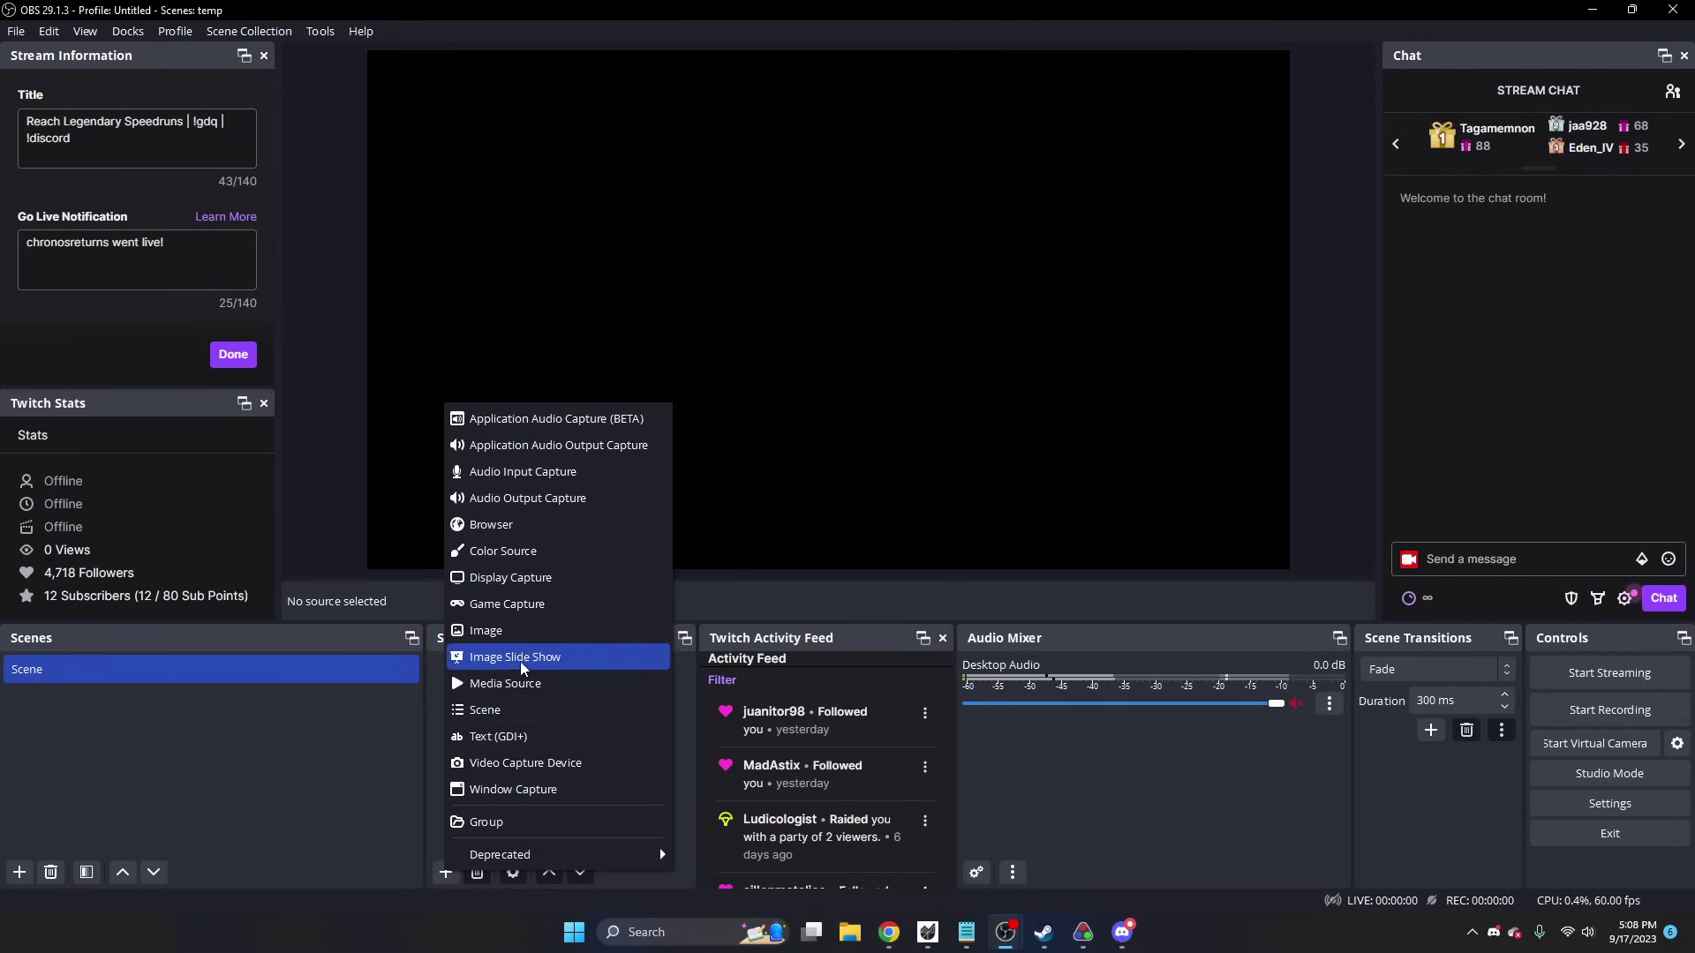
left_click(513, 789)
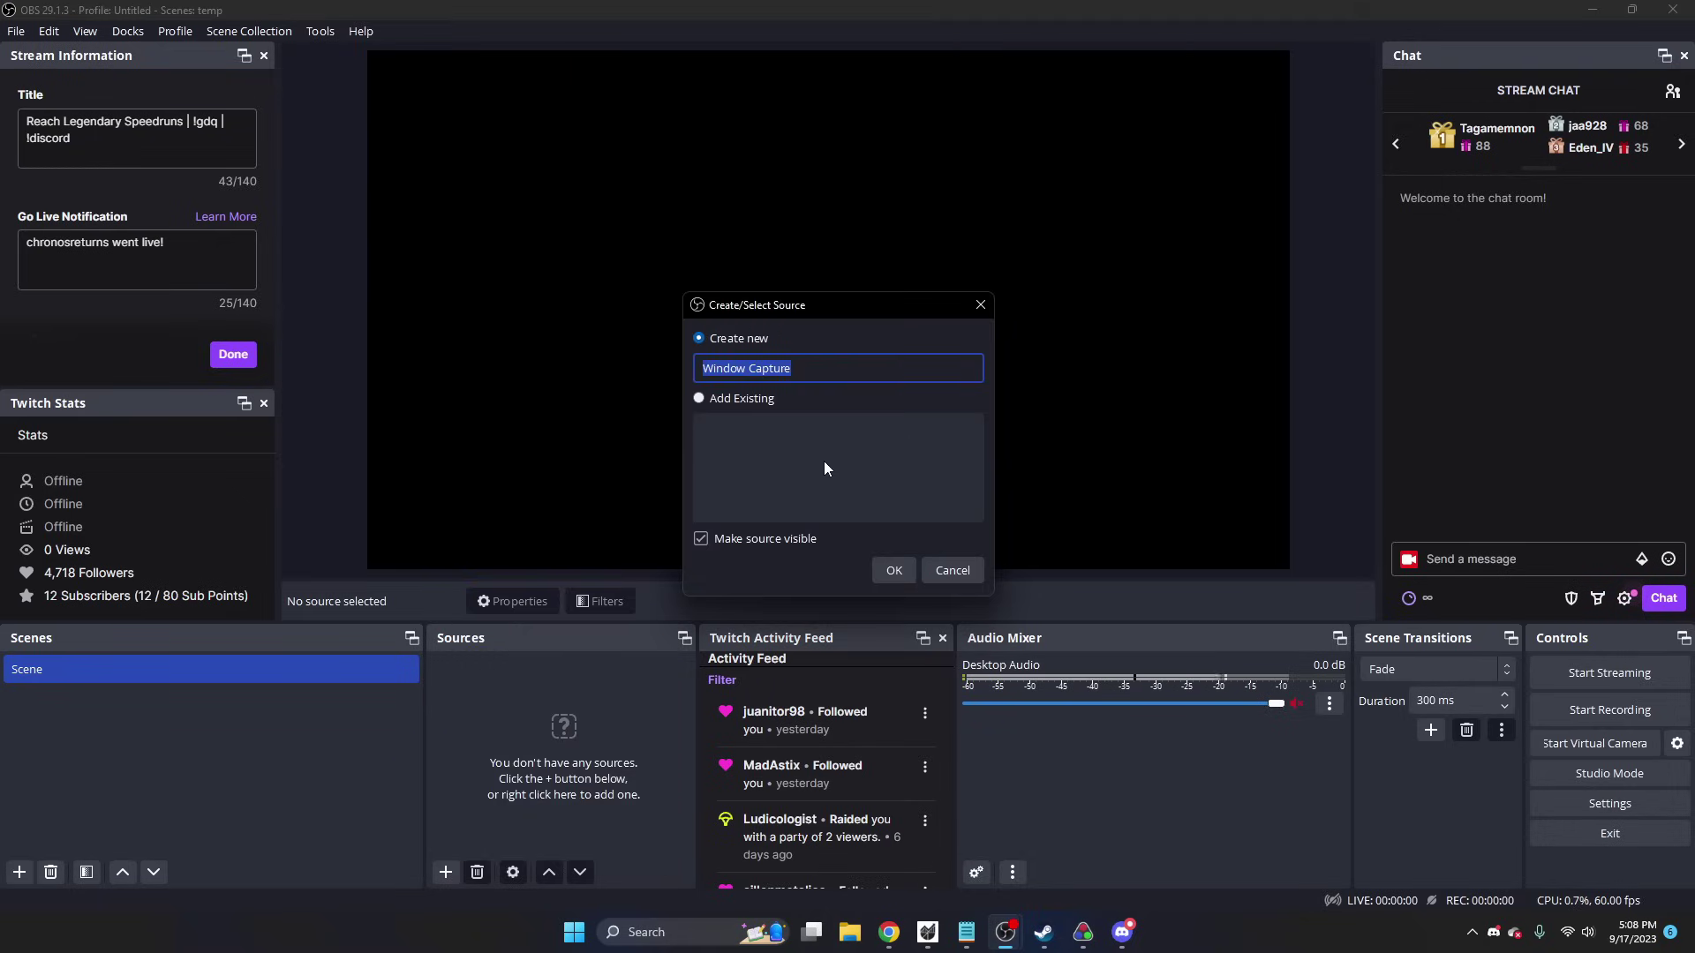
left_click(883, 569)
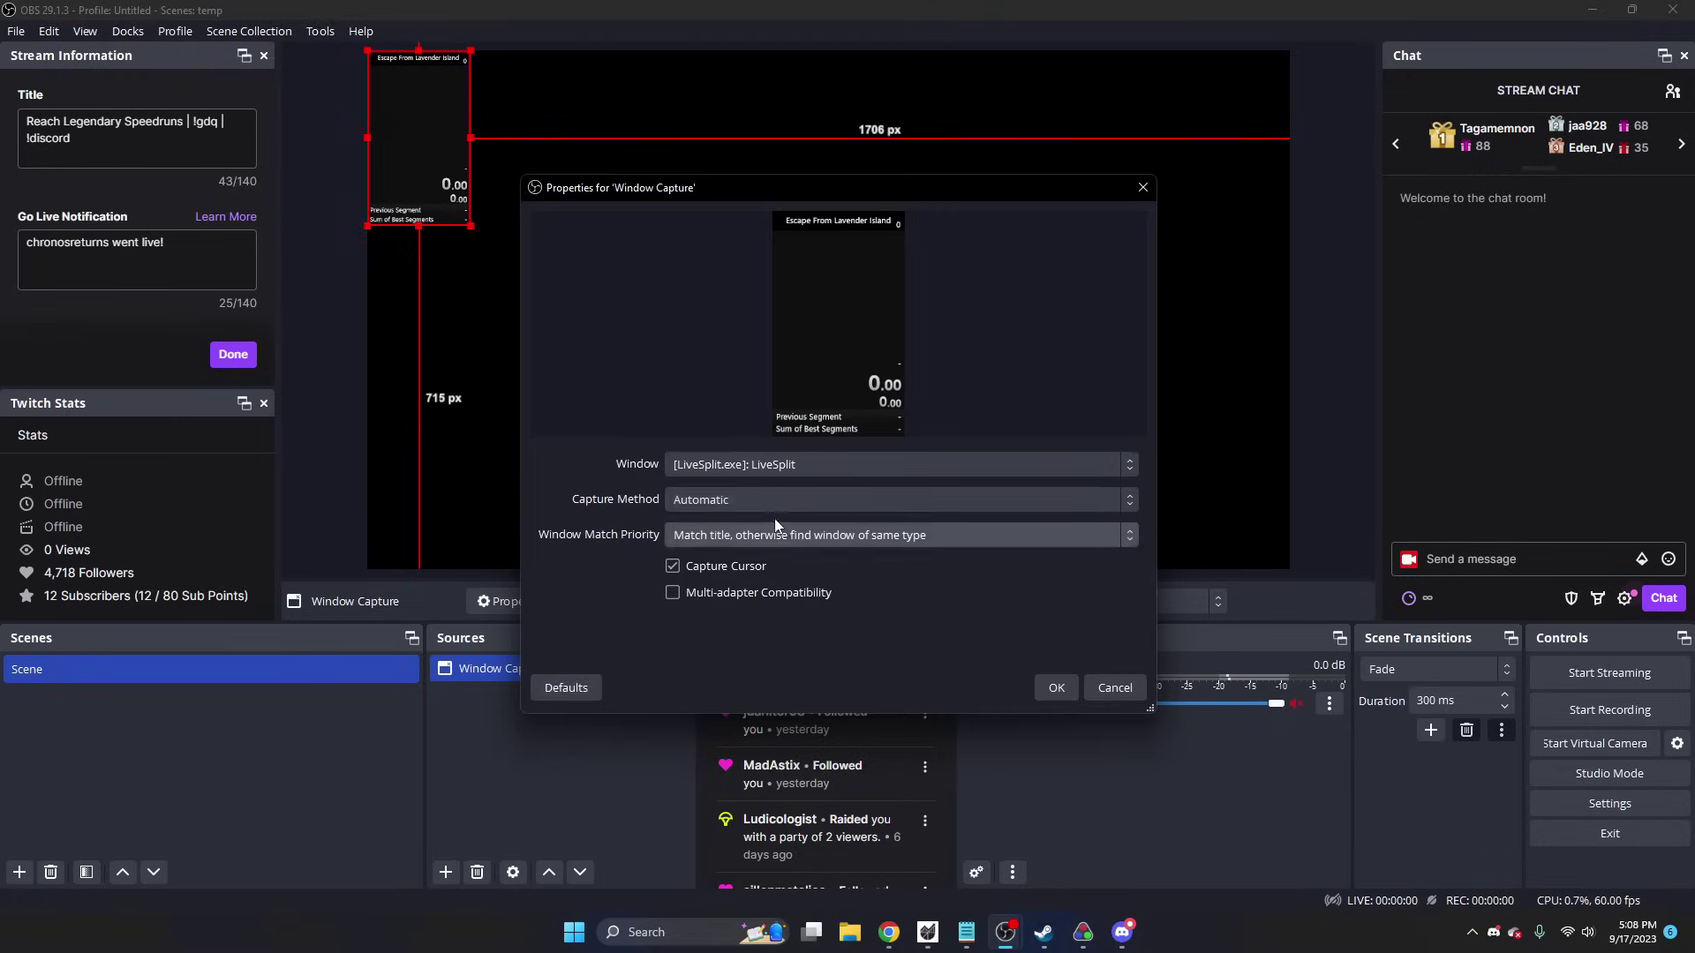
Step: Set the Window Capture source to capture the [LiveSplit.exe]: LiveSplit window and accept its properties
left_click(757, 465)
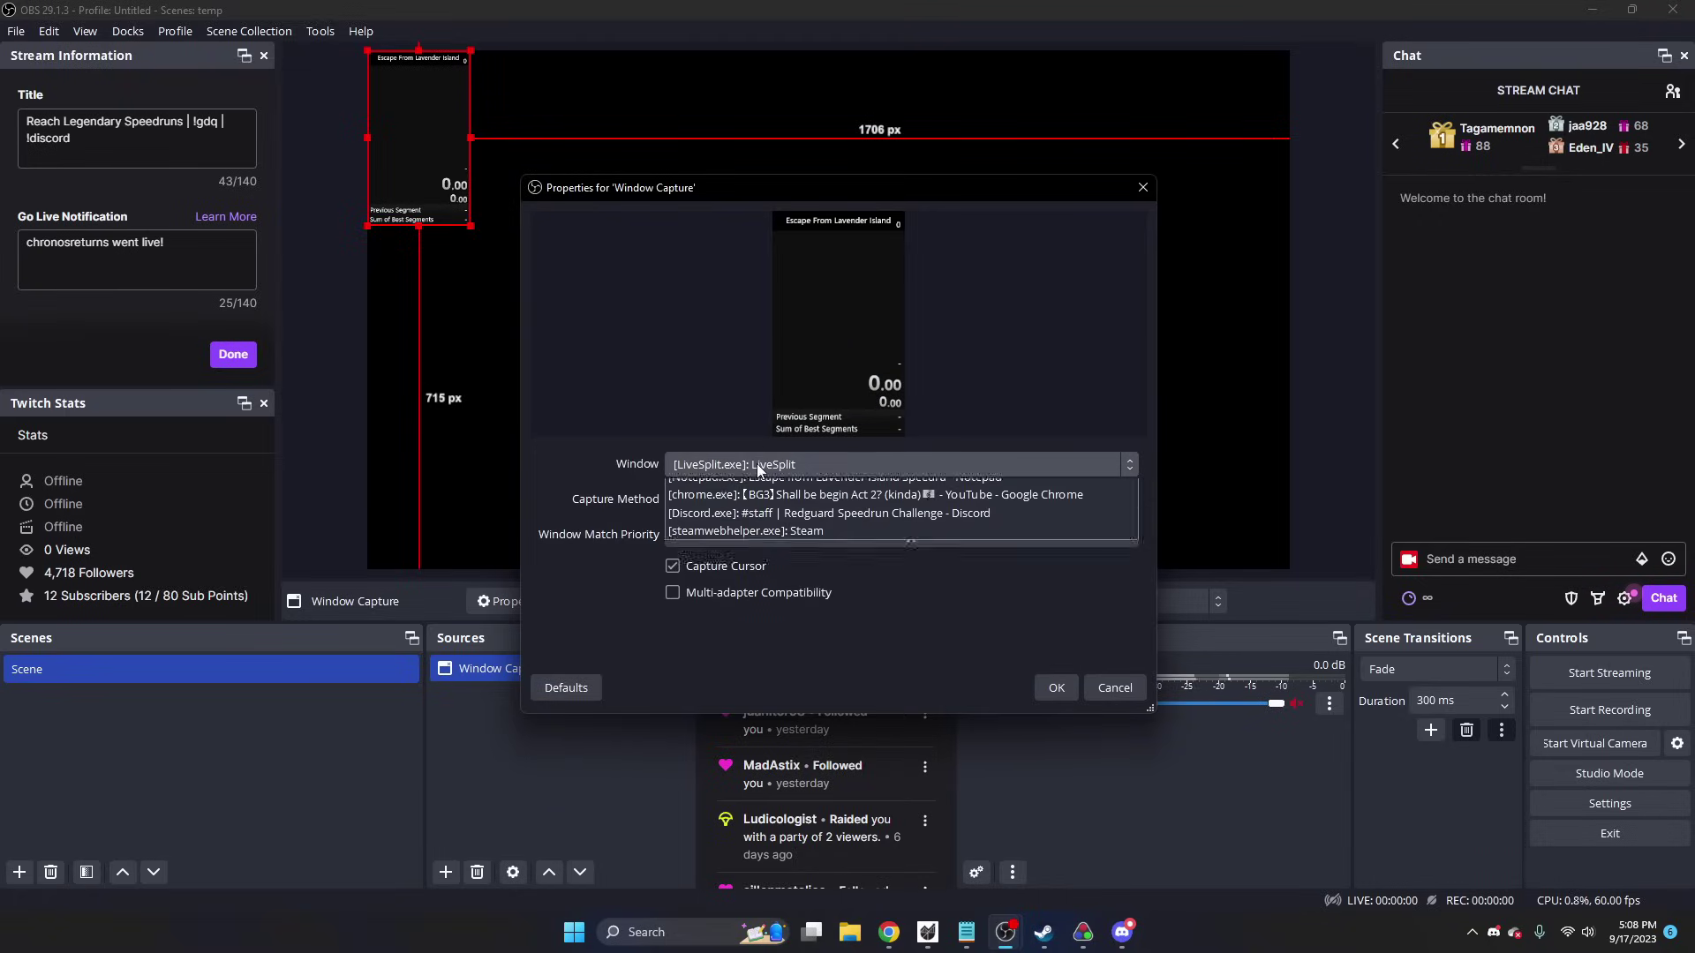
scroll(755, 464, "up", 1)
left_click(821, 488)
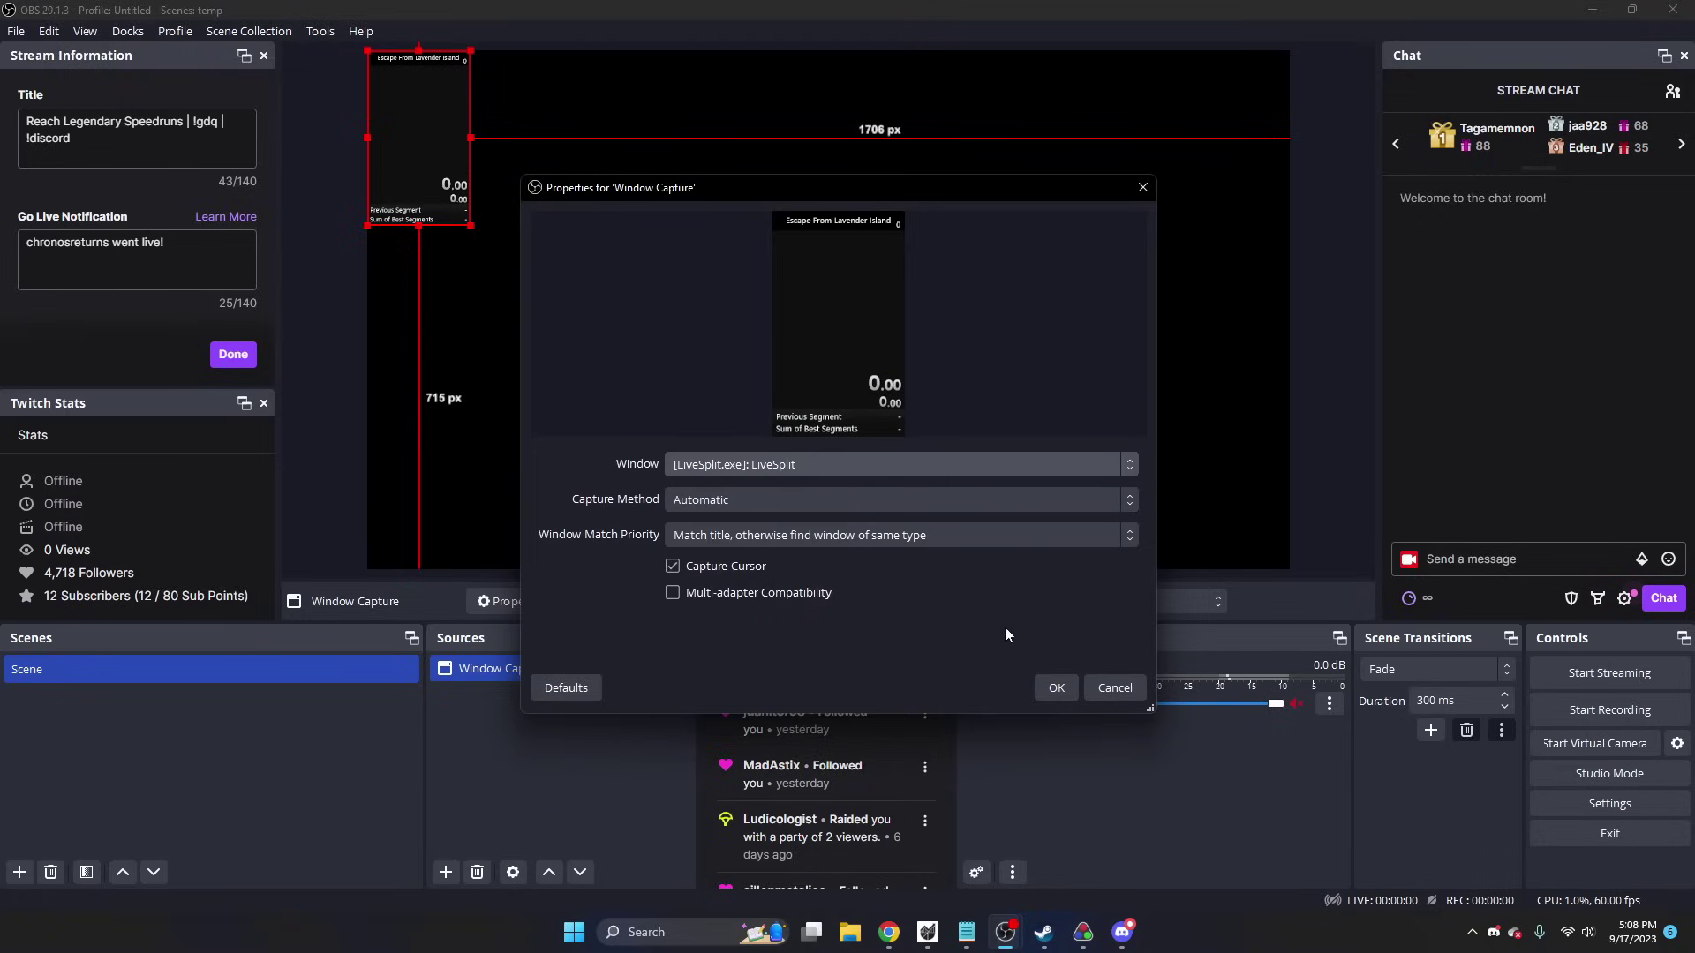
left_click(1056, 687)
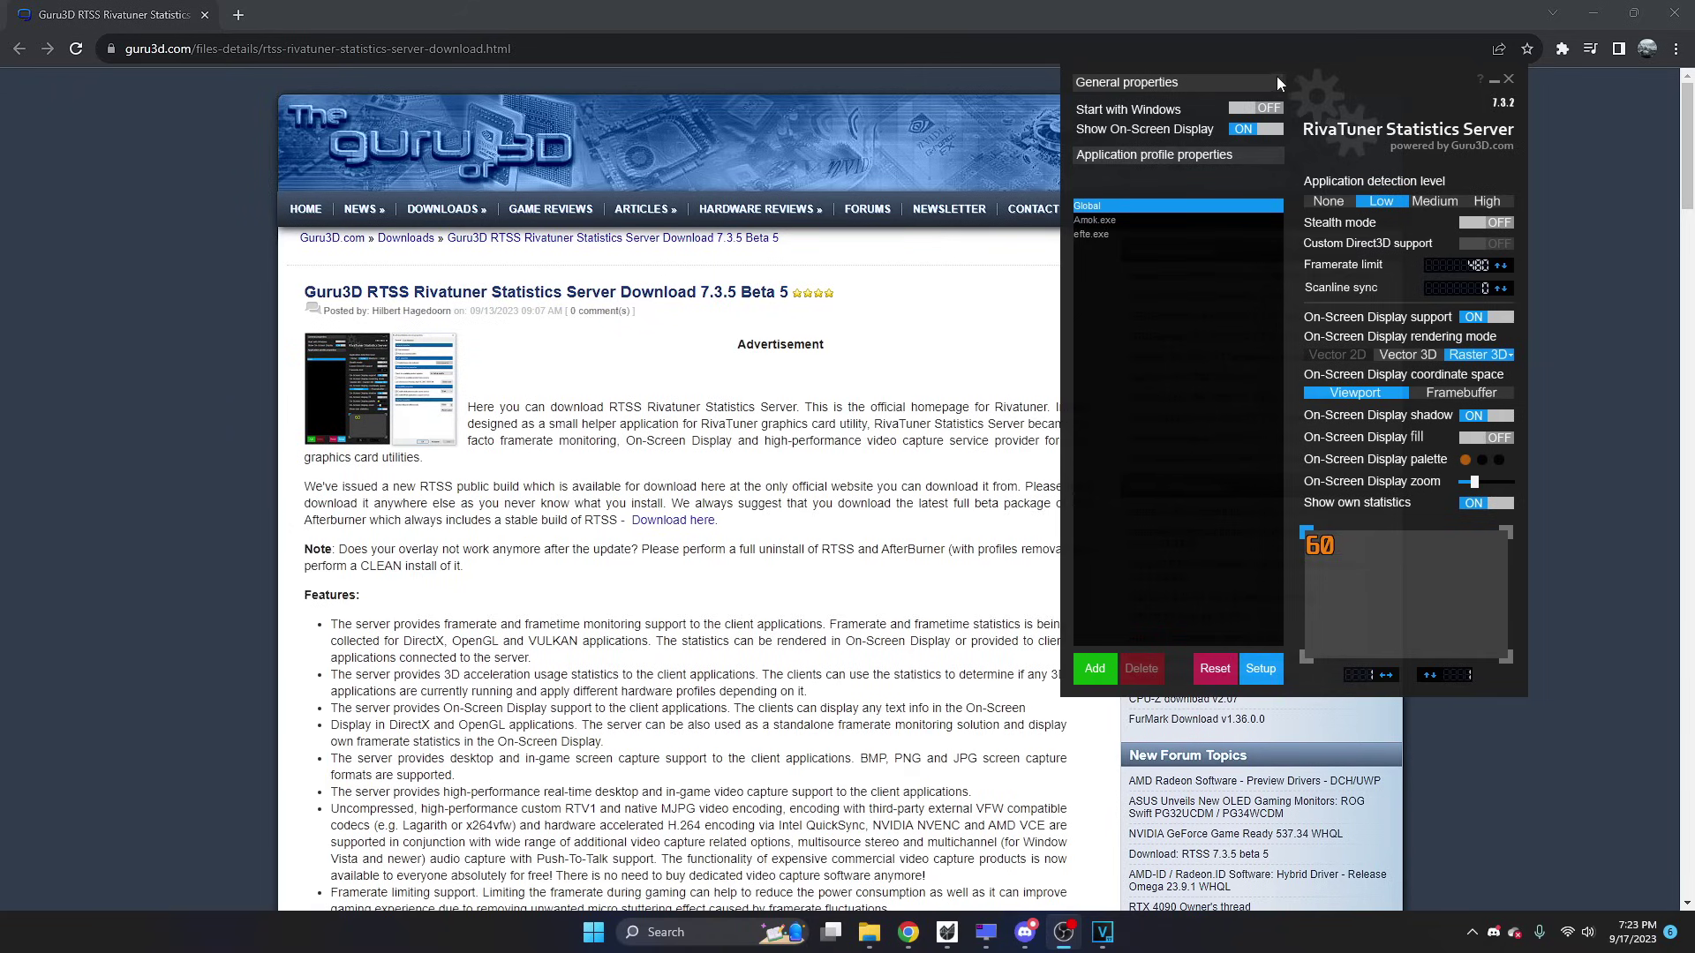
Step: In RivaTuner Statistics Server, look up the executable for a new application profile in the Escape From Lavender Island folder, without adding it
left_click_drag(1282, 81, 1248, 138)
scroll(653, 352, "down", 1)
scroll(653, 352, "up", 1)
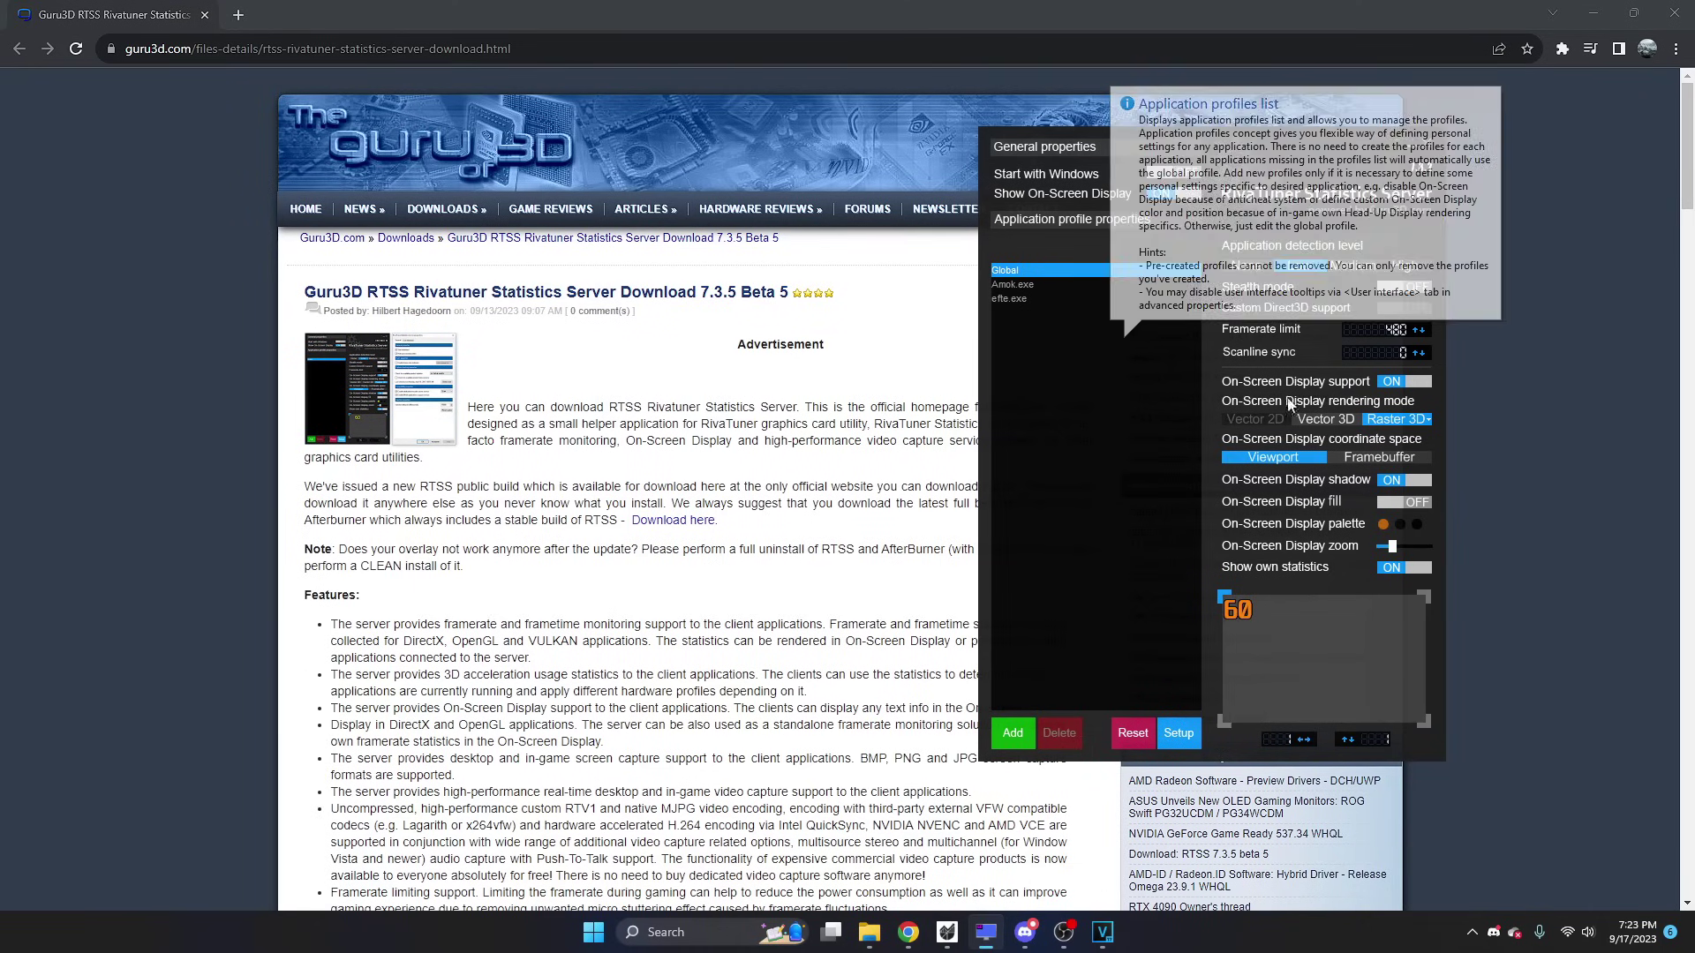
left_click(1013, 733)
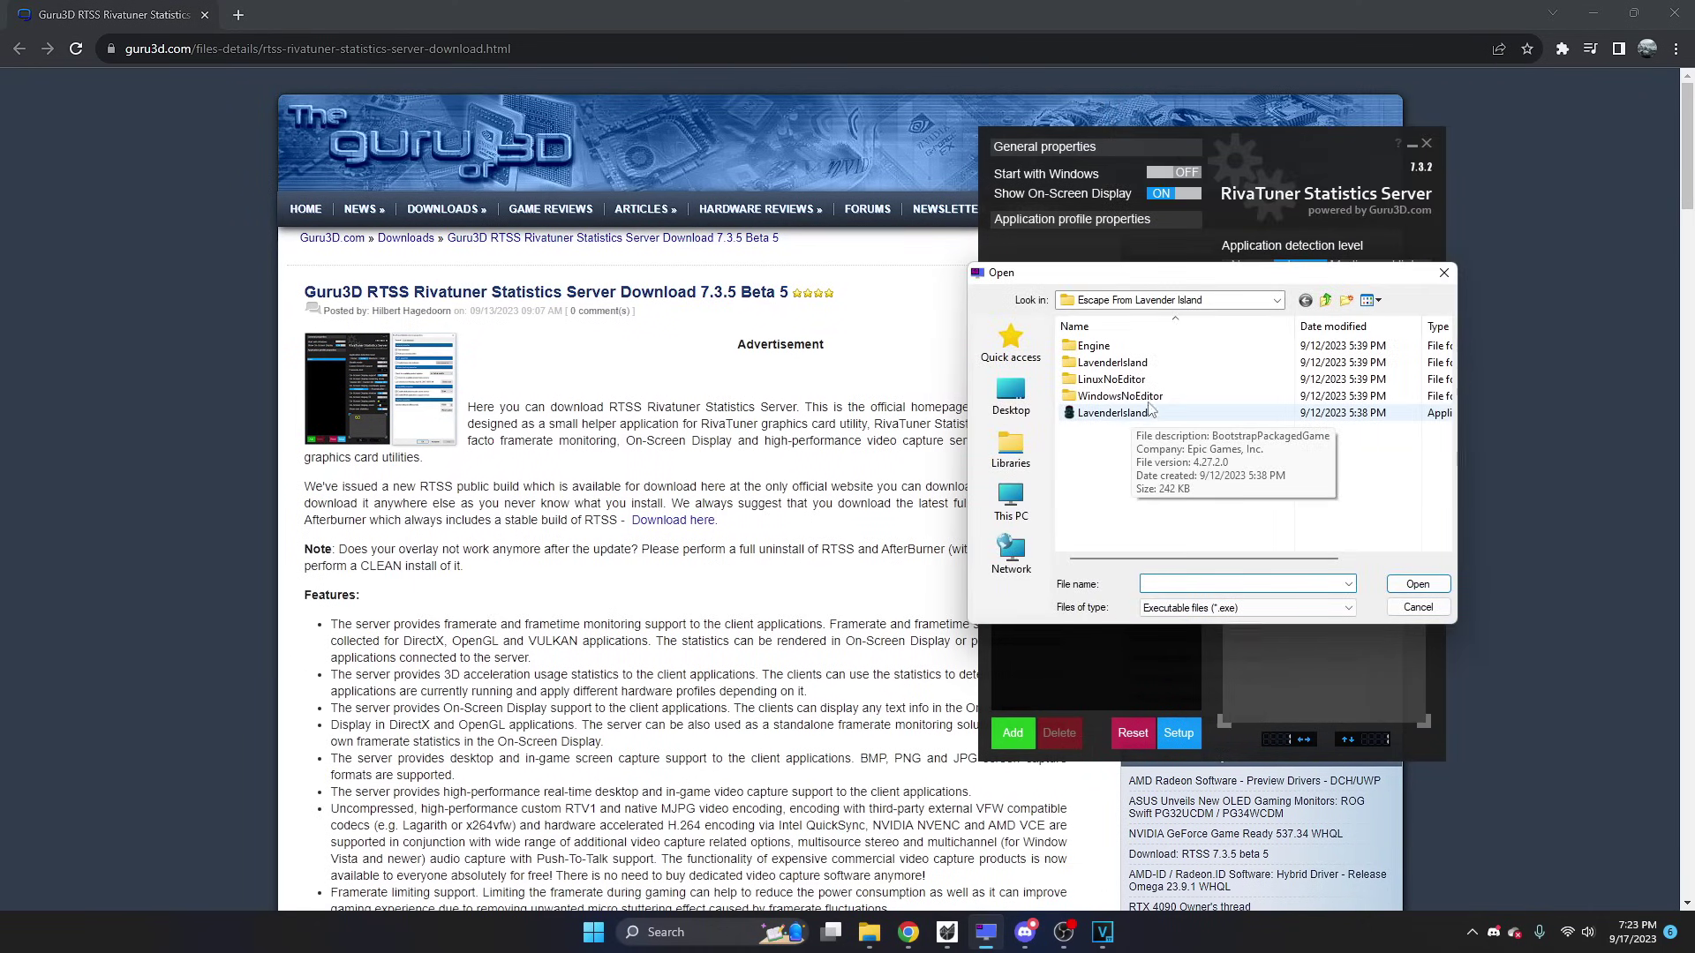
left_click(1444, 275)
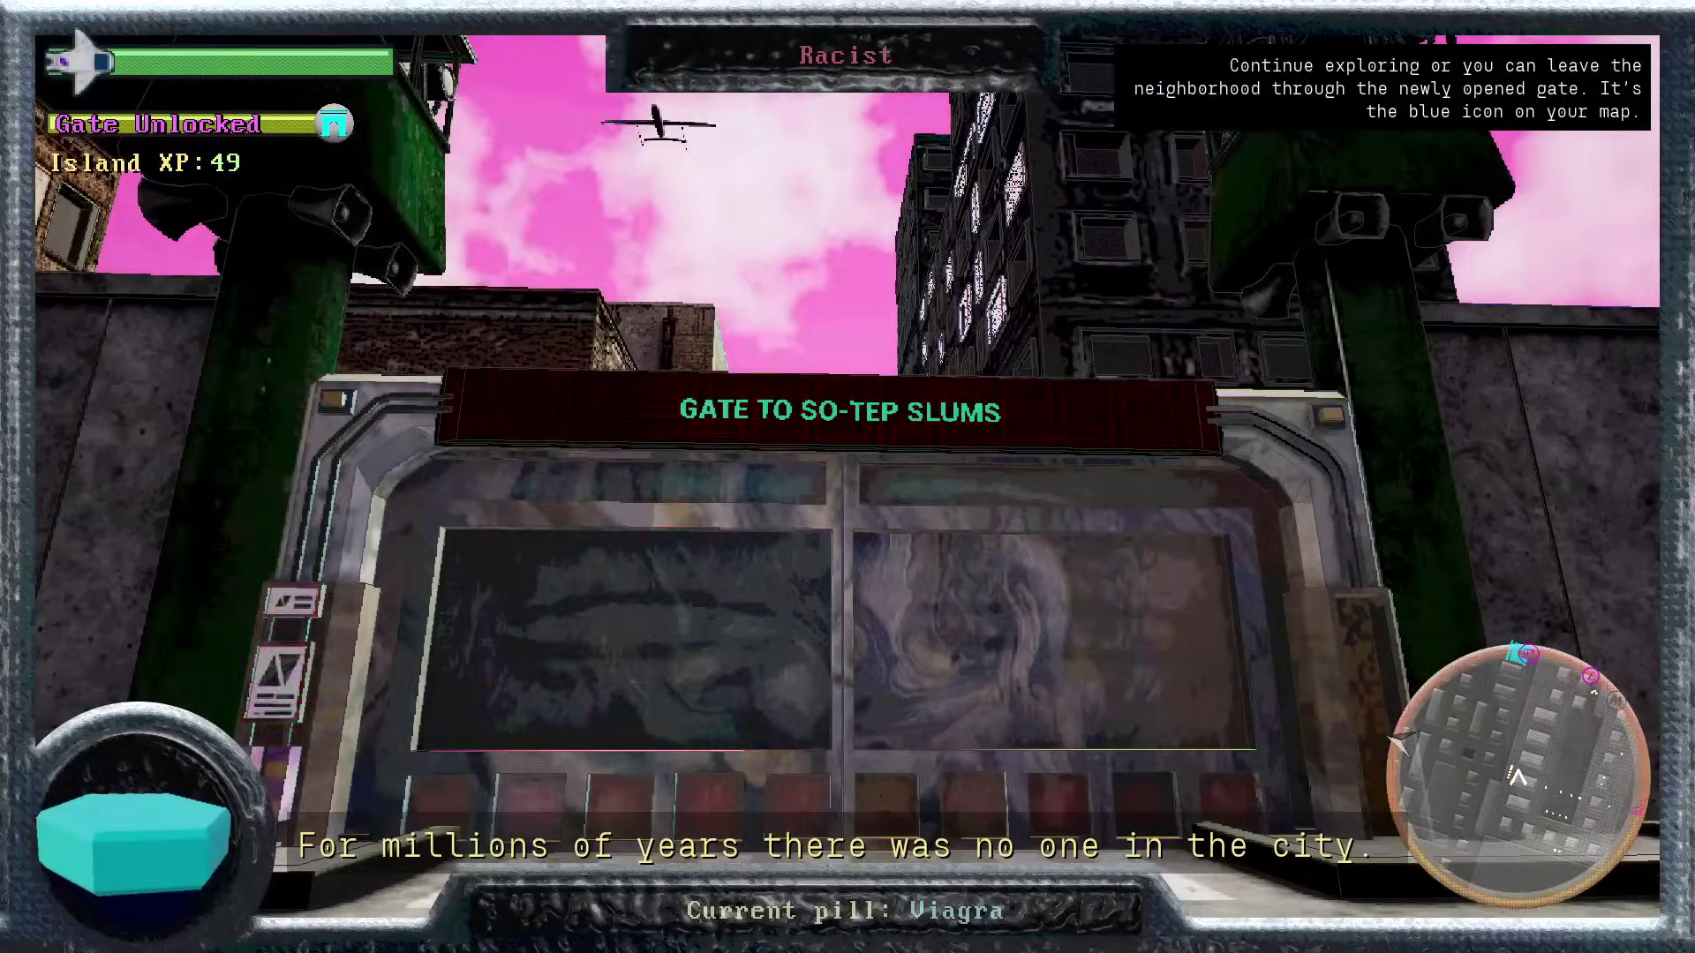
key("w")
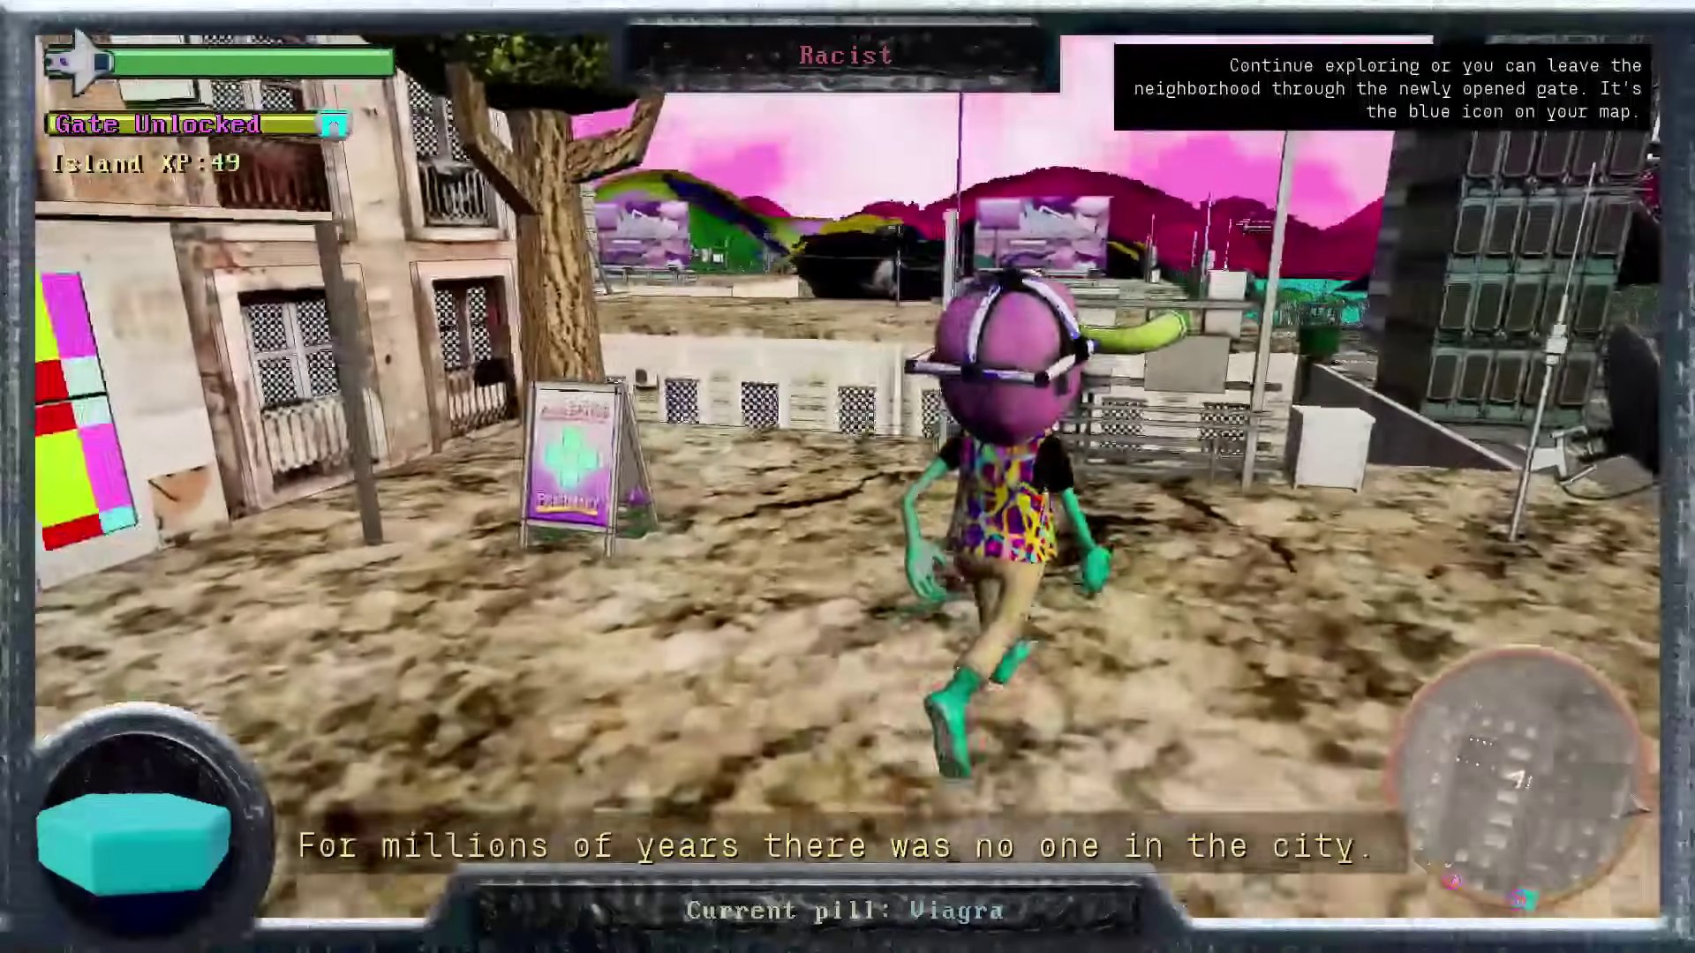